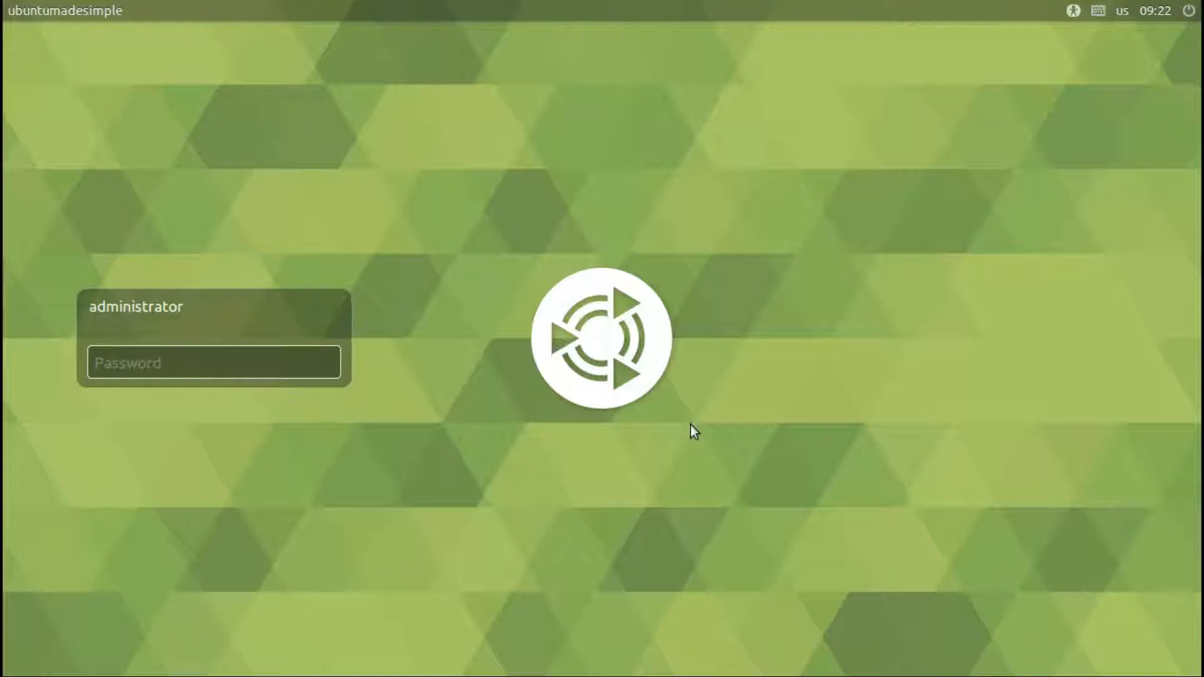
Log in to the administrator account by entering the account password.
type("••••••")
key("Return")
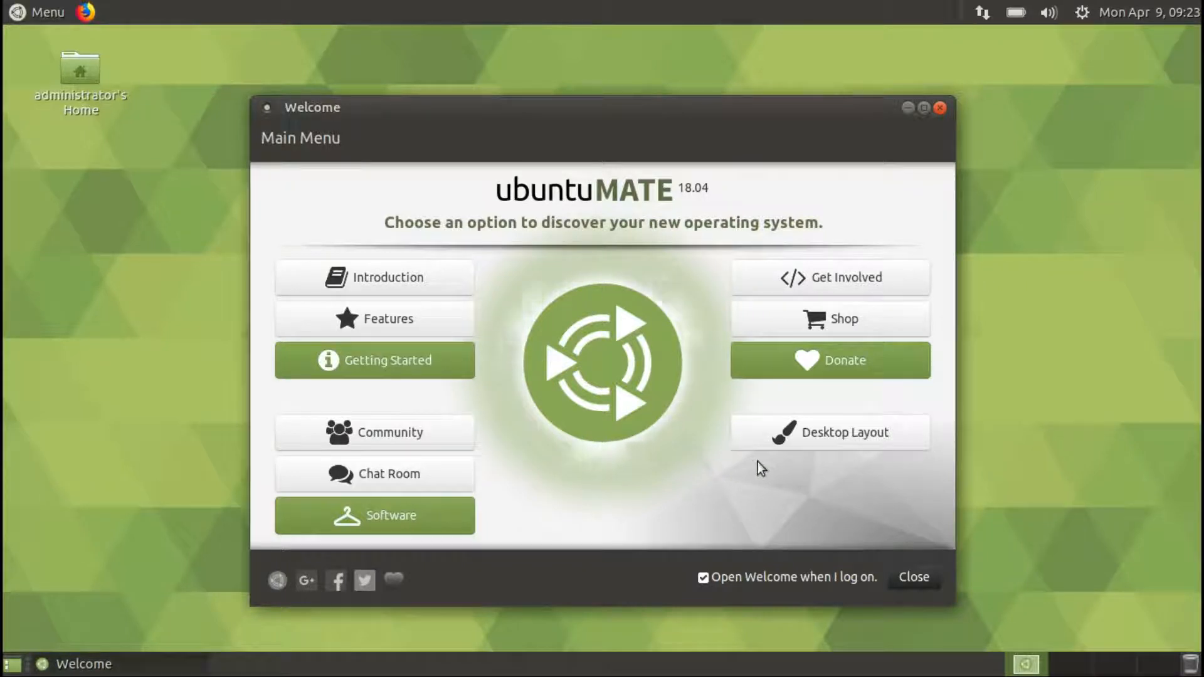
Open the desktop layout chooser from the Welcome window, maximize it, show all layouts and select Redmond.
left_click(815, 439)
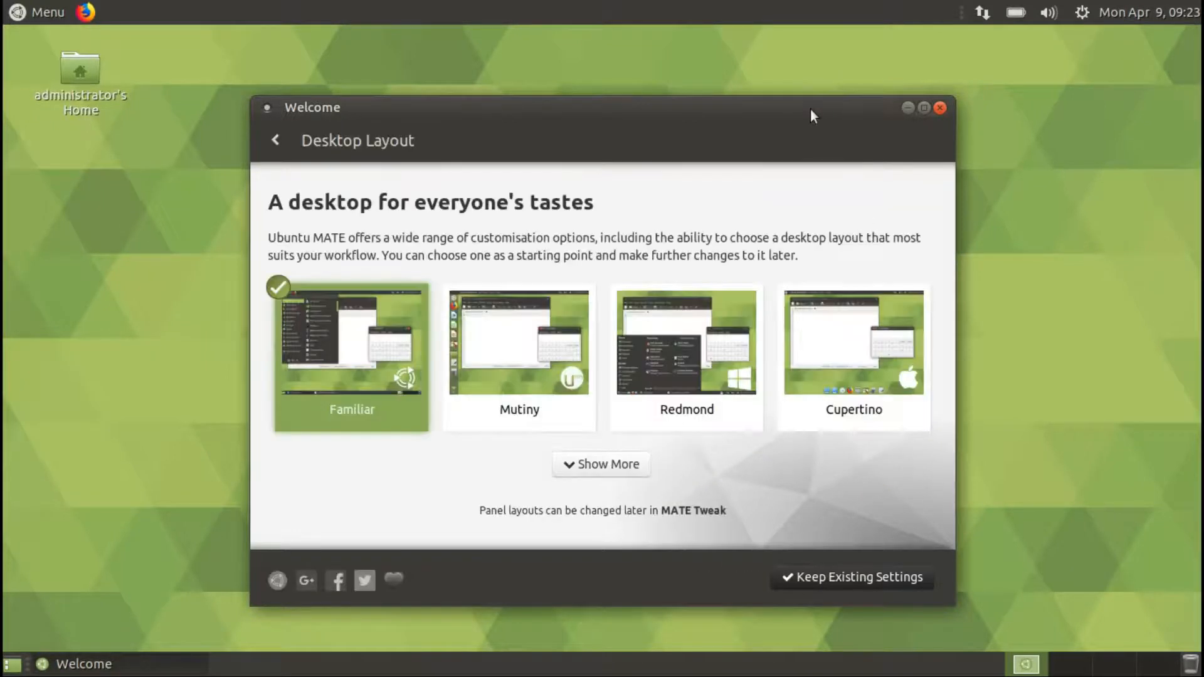
double_click(810, 112)
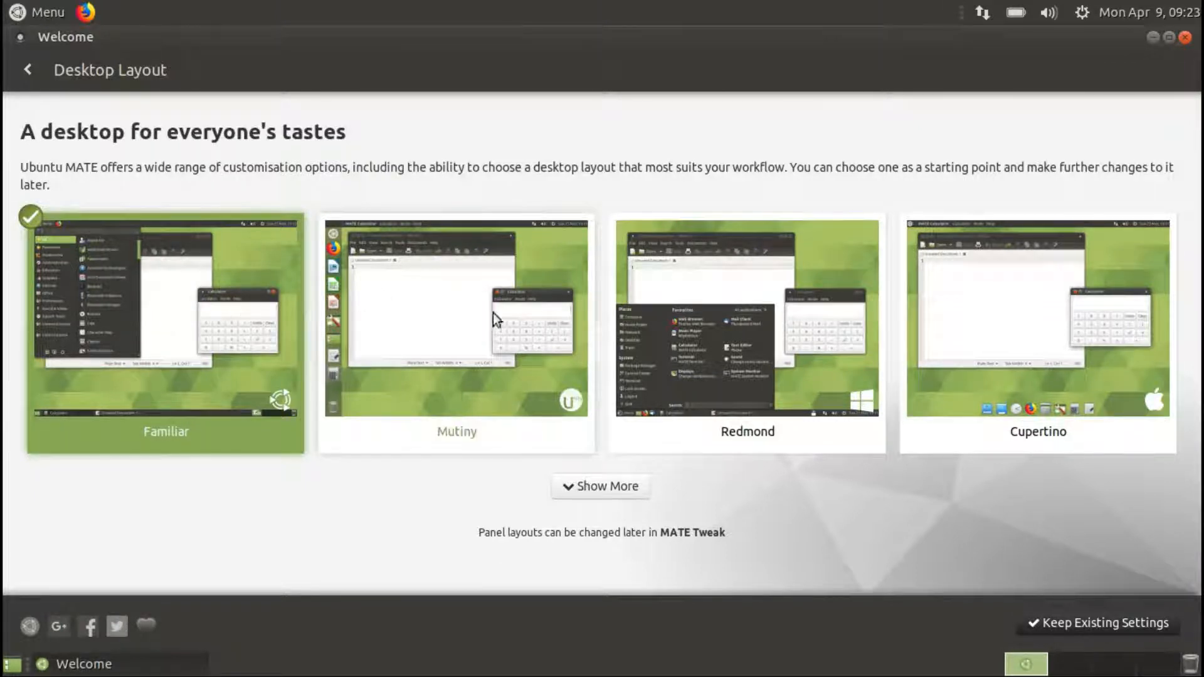
mouse_move(761, 323)
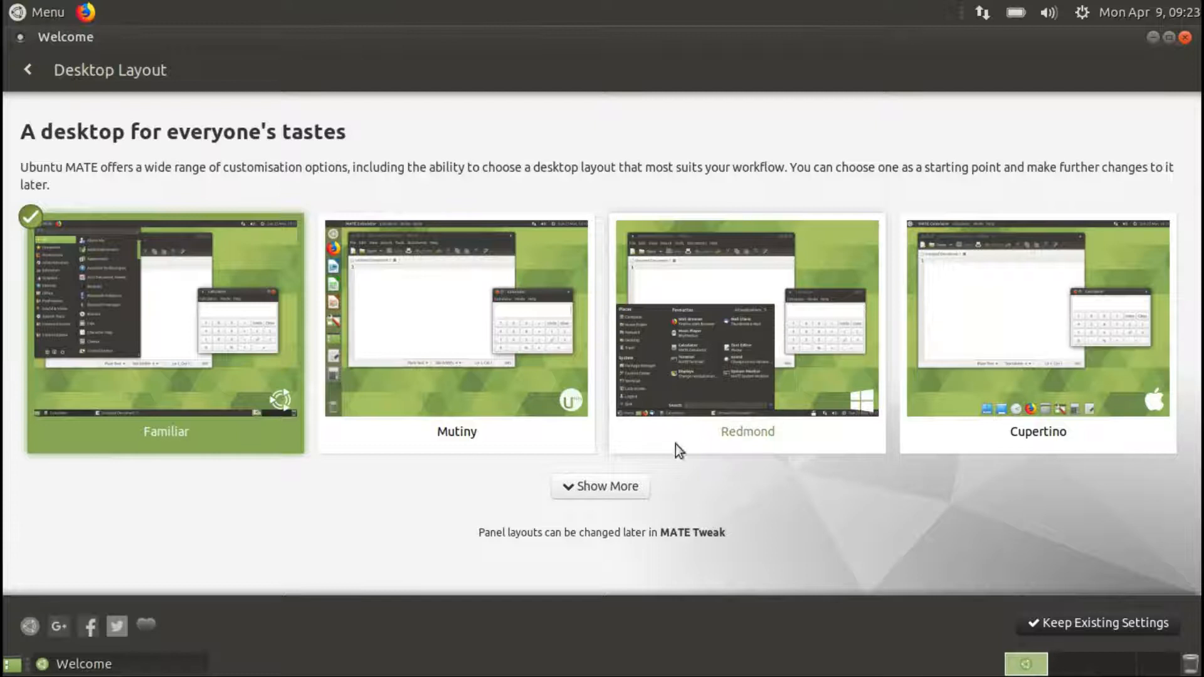
left_click(602, 487)
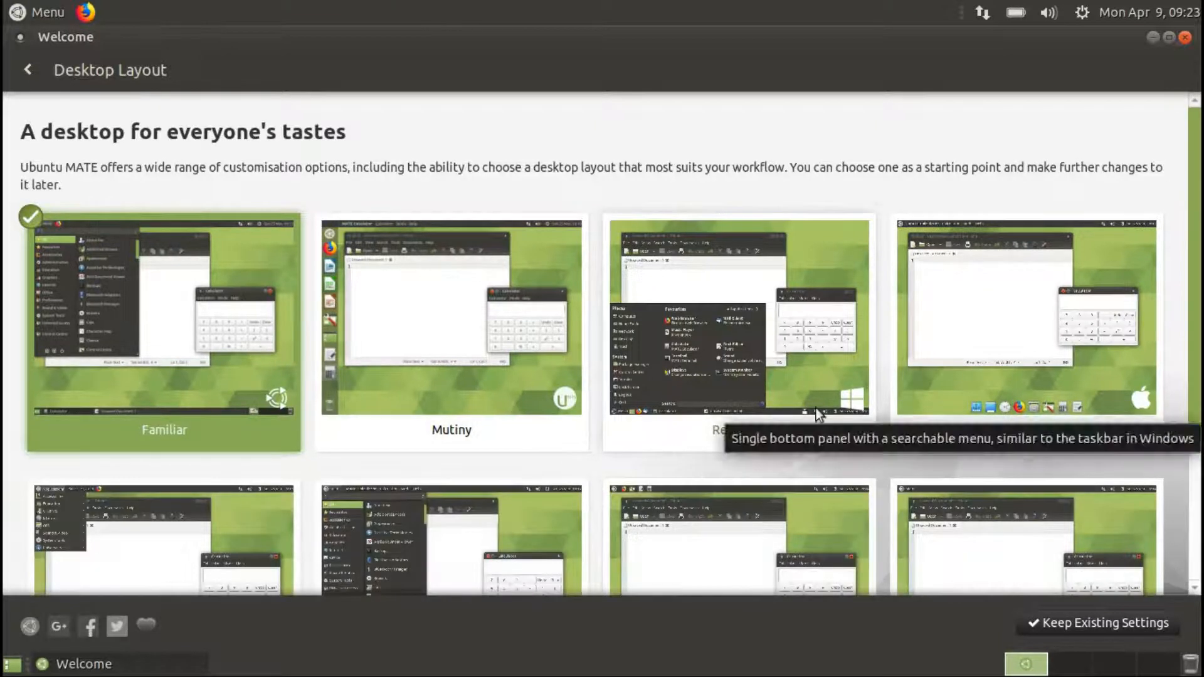
scroll(1198, 376, "down", 2)
left_click_drag(1202, 442, 1176, 362)
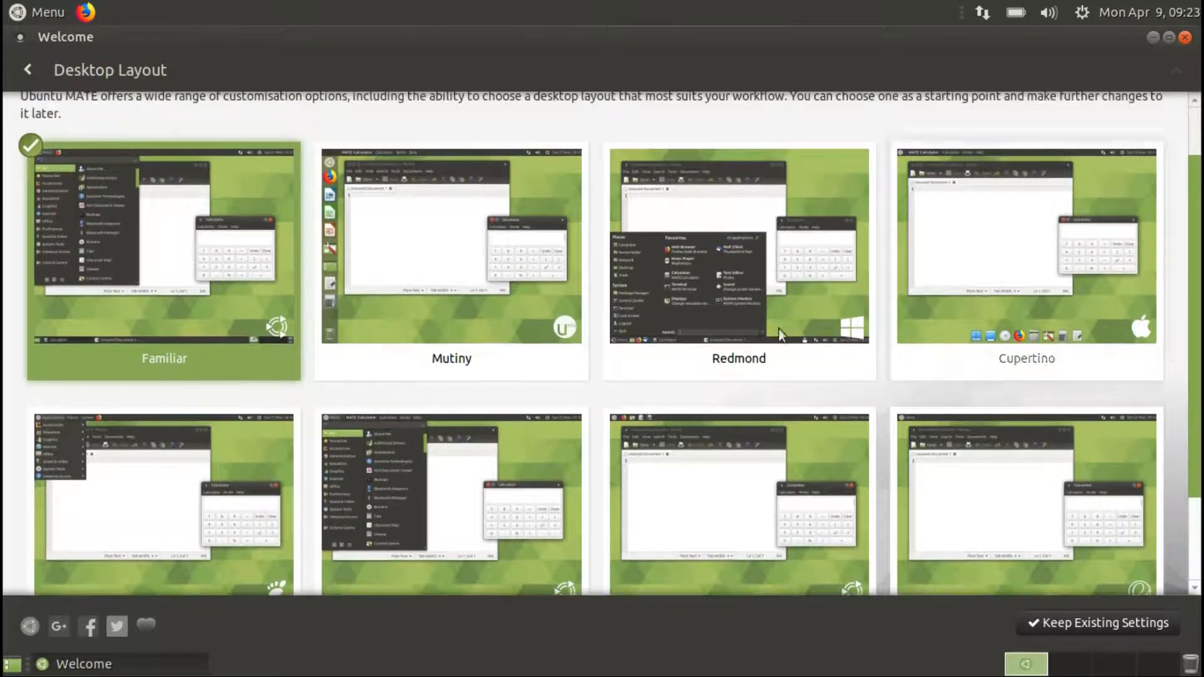
left_click(760, 288)
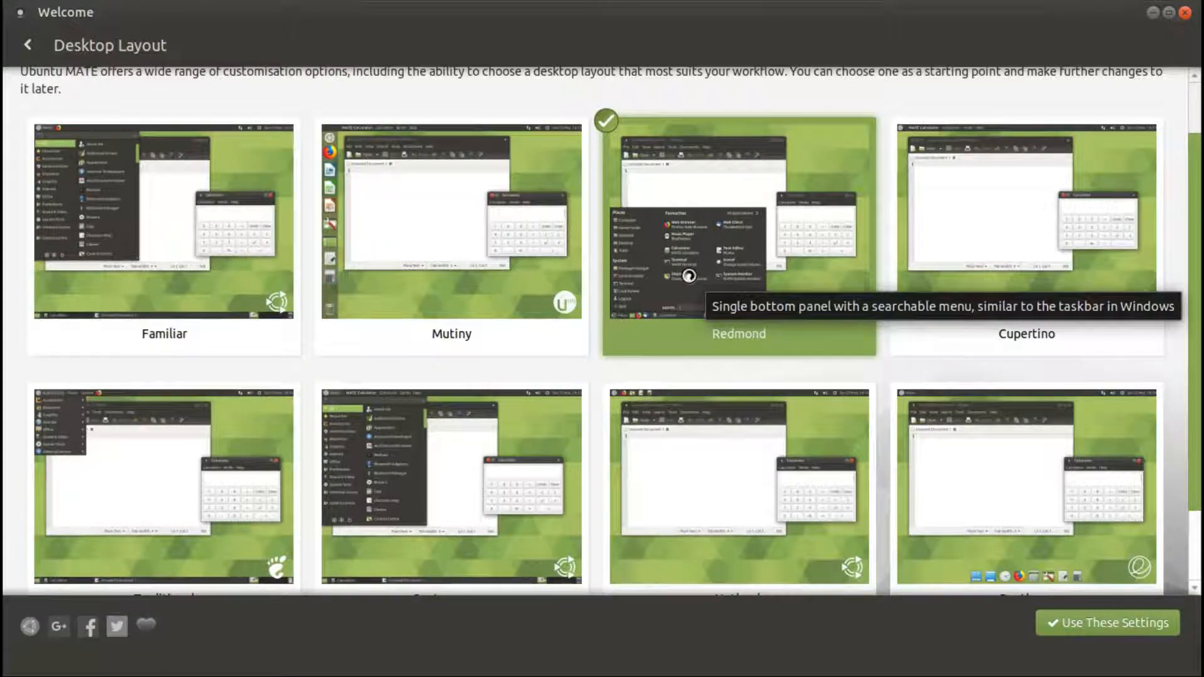
left_click_drag(998, 13, 878, 2)
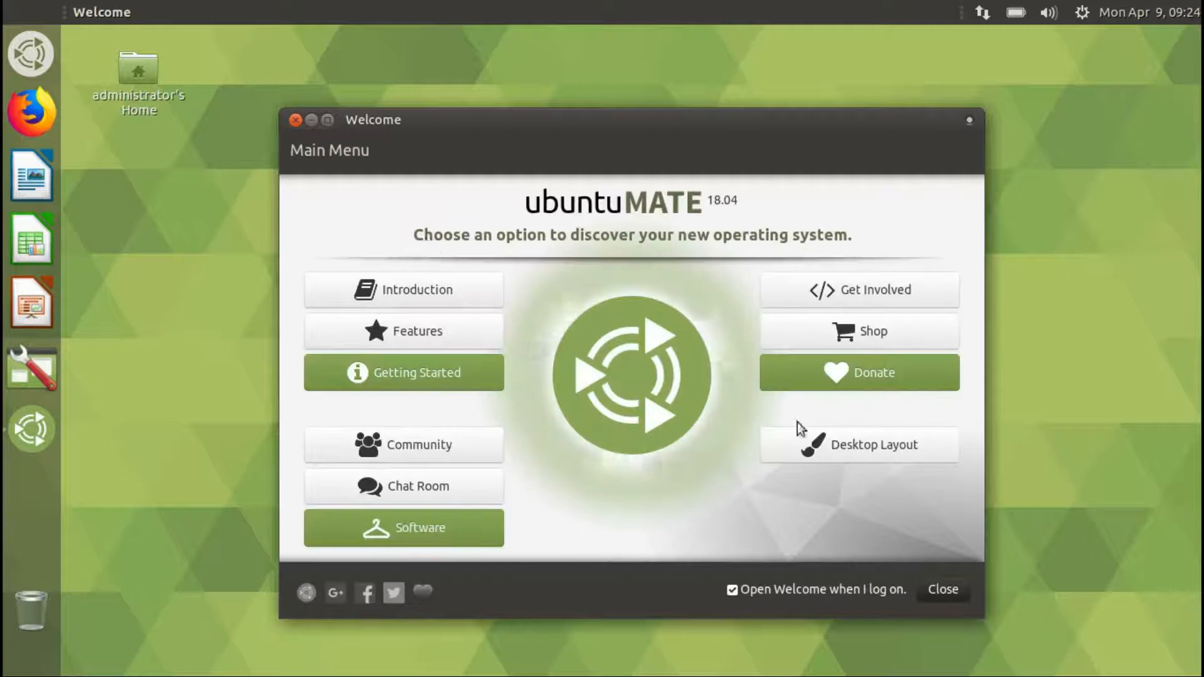
Reopen the desktop layout chooser and switch the desktop to the Familiar layout.
left_click(838, 445)
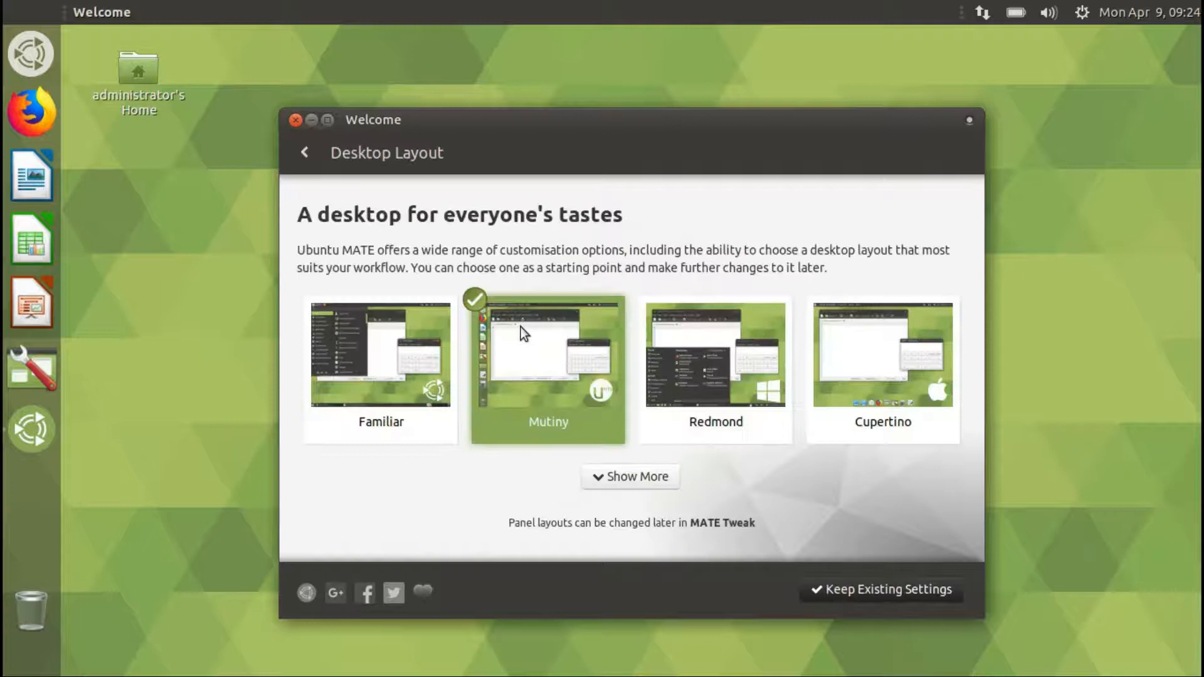
left_click(366, 336)
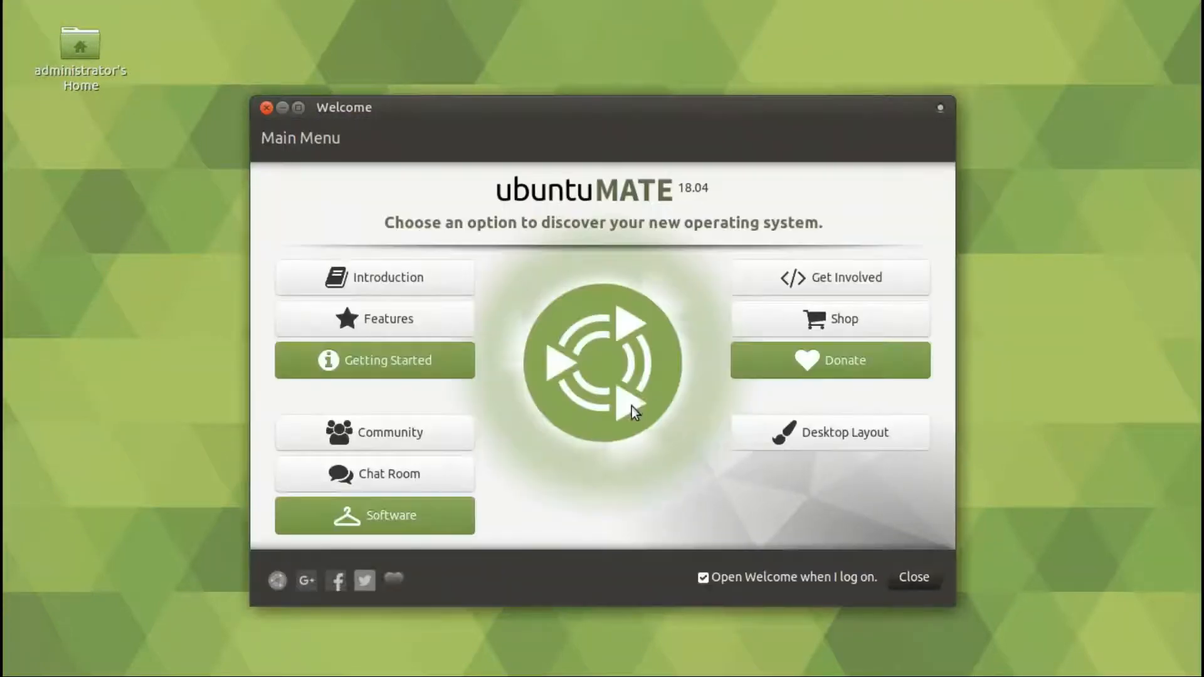
Show the additional desktop layouts in the Welcome chooser and apply the Traditional layout.
left_click(781, 429)
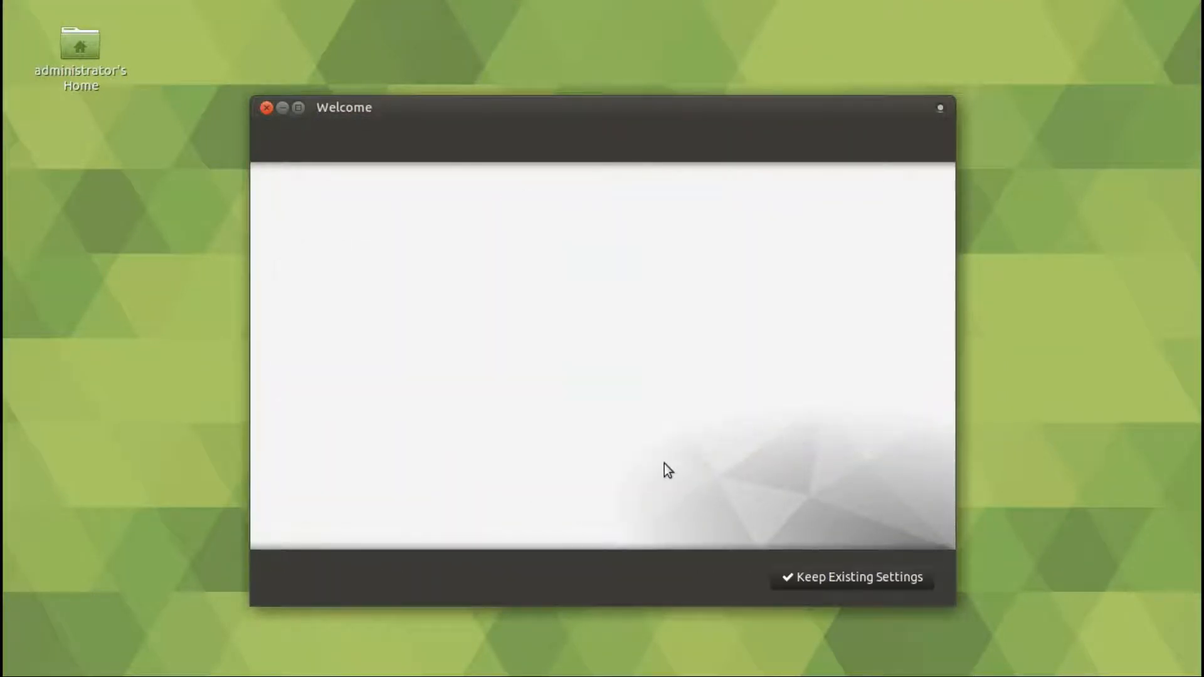
left_click(605, 464)
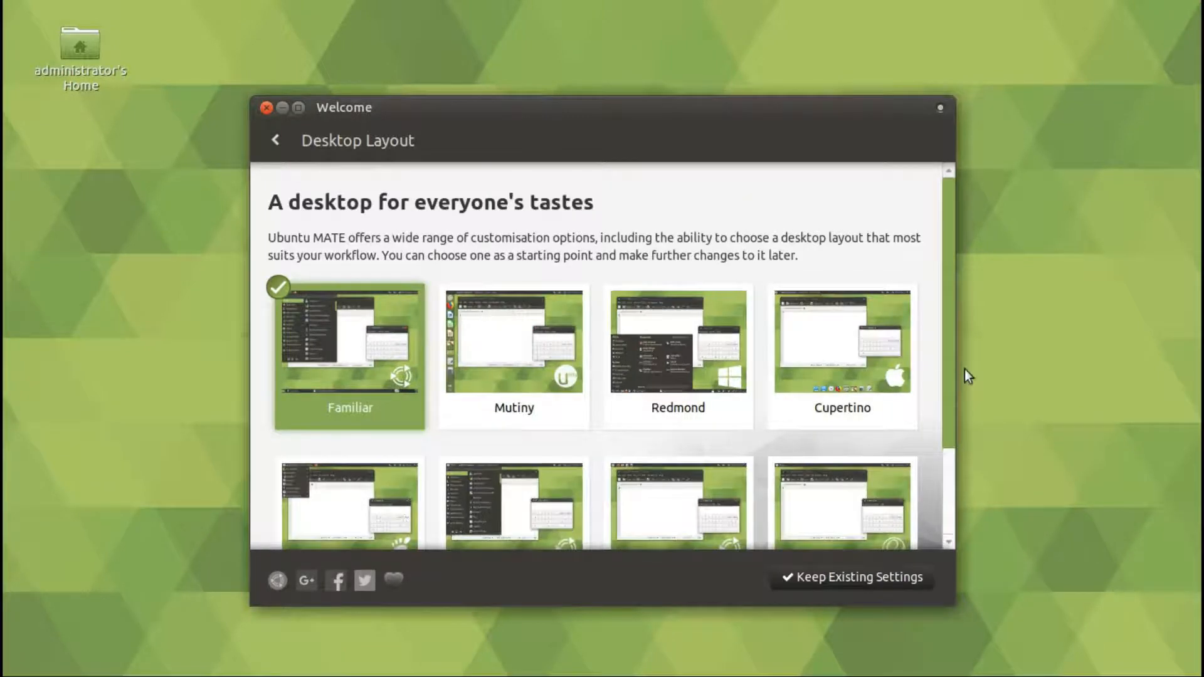
left_click_drag(944, 378, 939, 505)
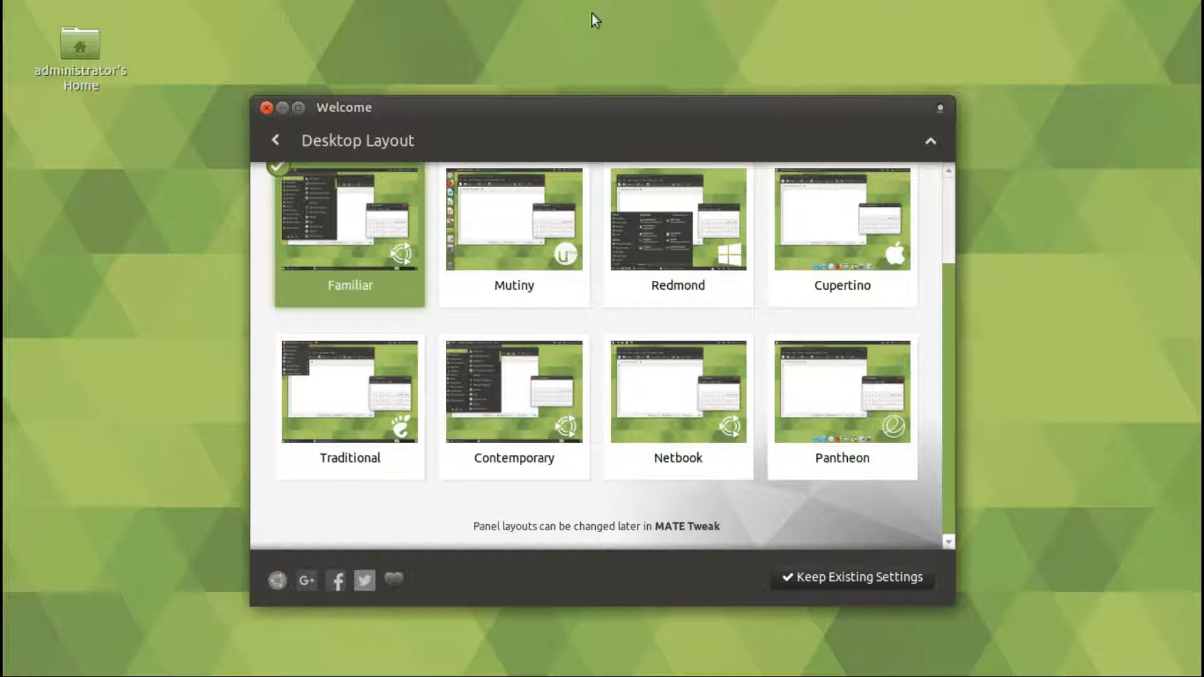
mouse_move(336, 235)
left_click(372, 385)
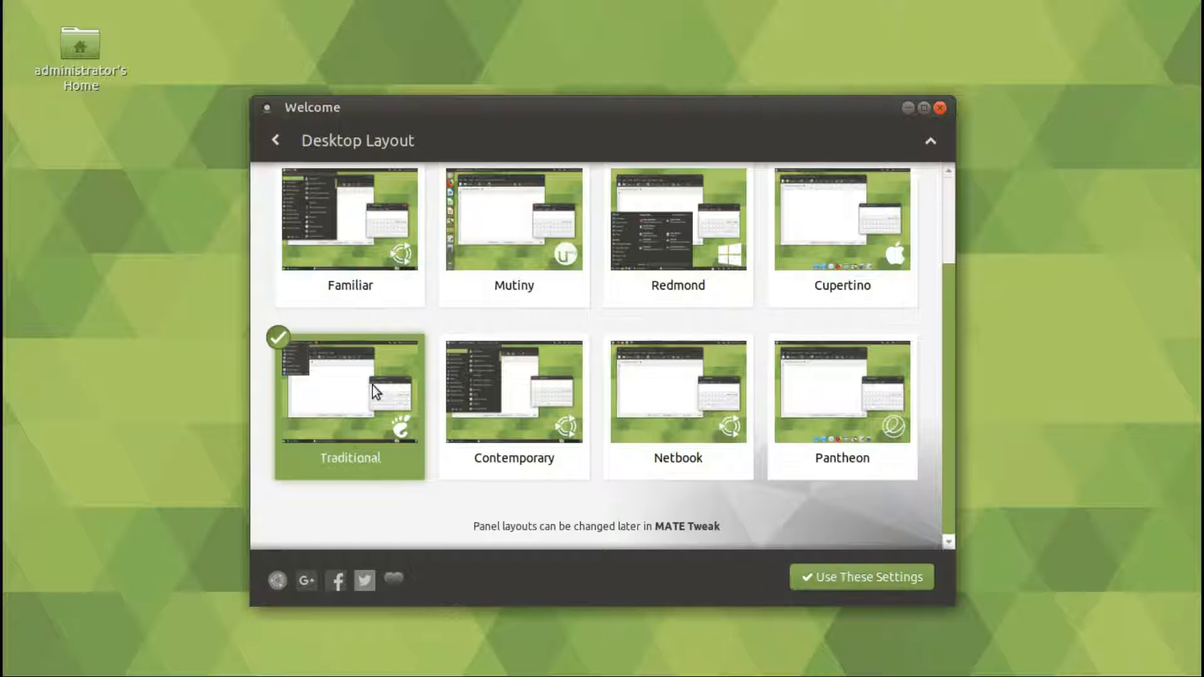
left_click(825, 578)
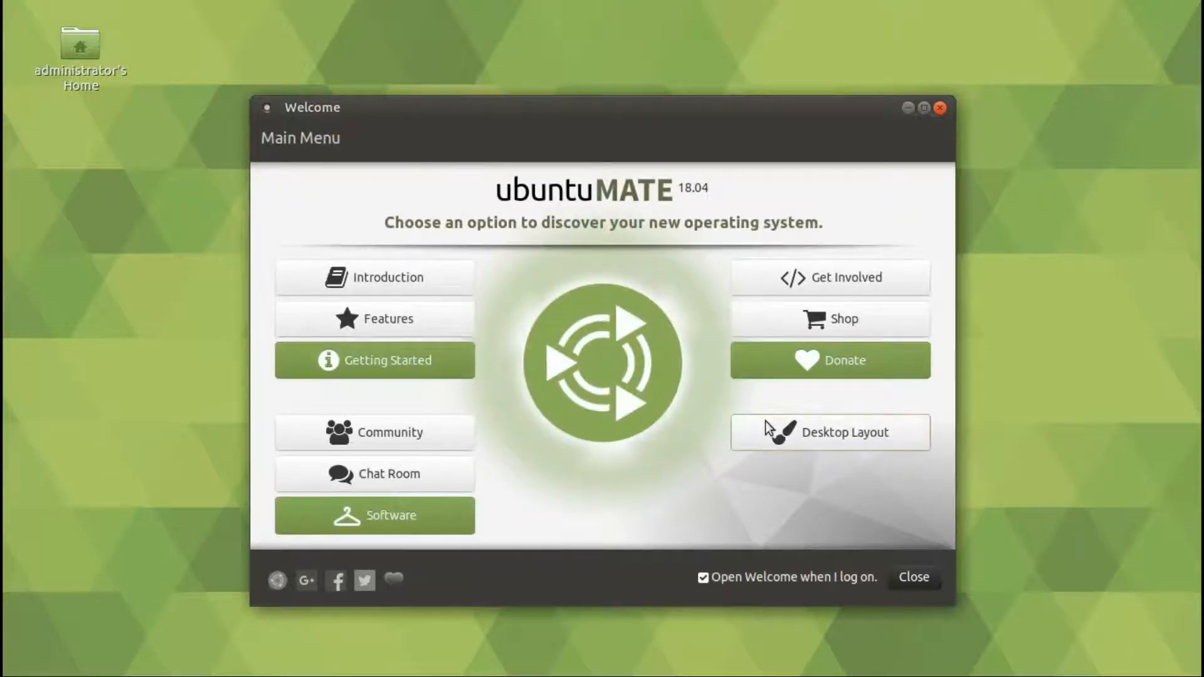
Reopen the desktop layout chooser and apply the Mutiny layout.
left_click(766, 421)
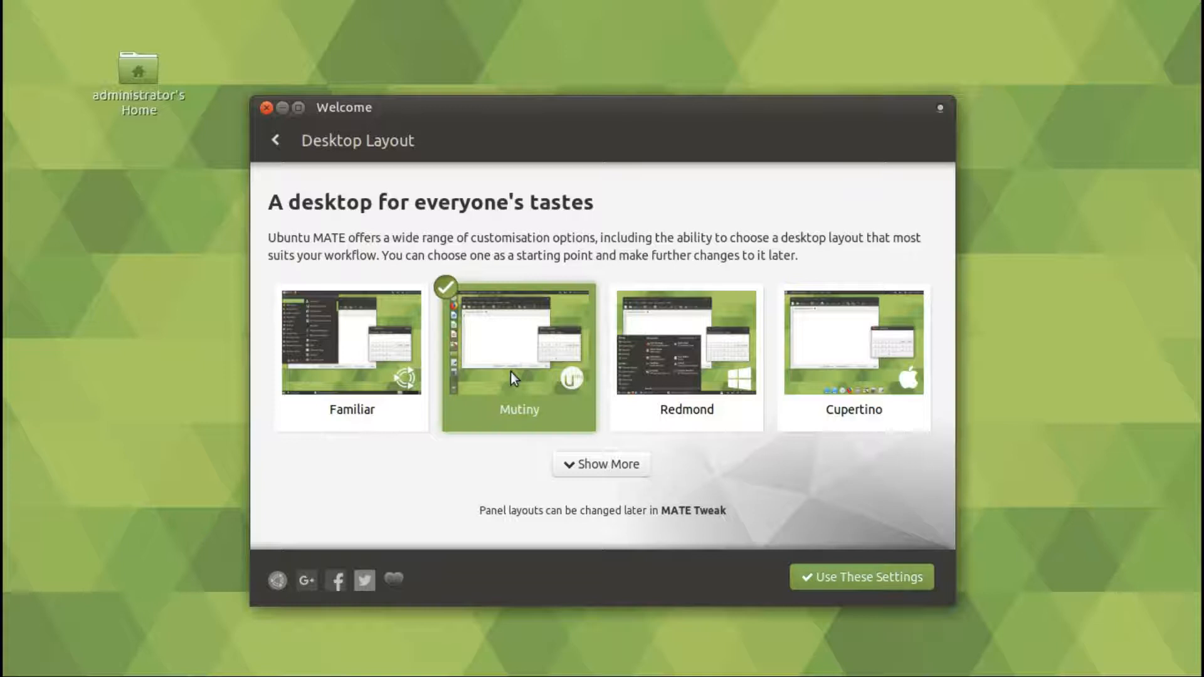
left_click(793, 565)
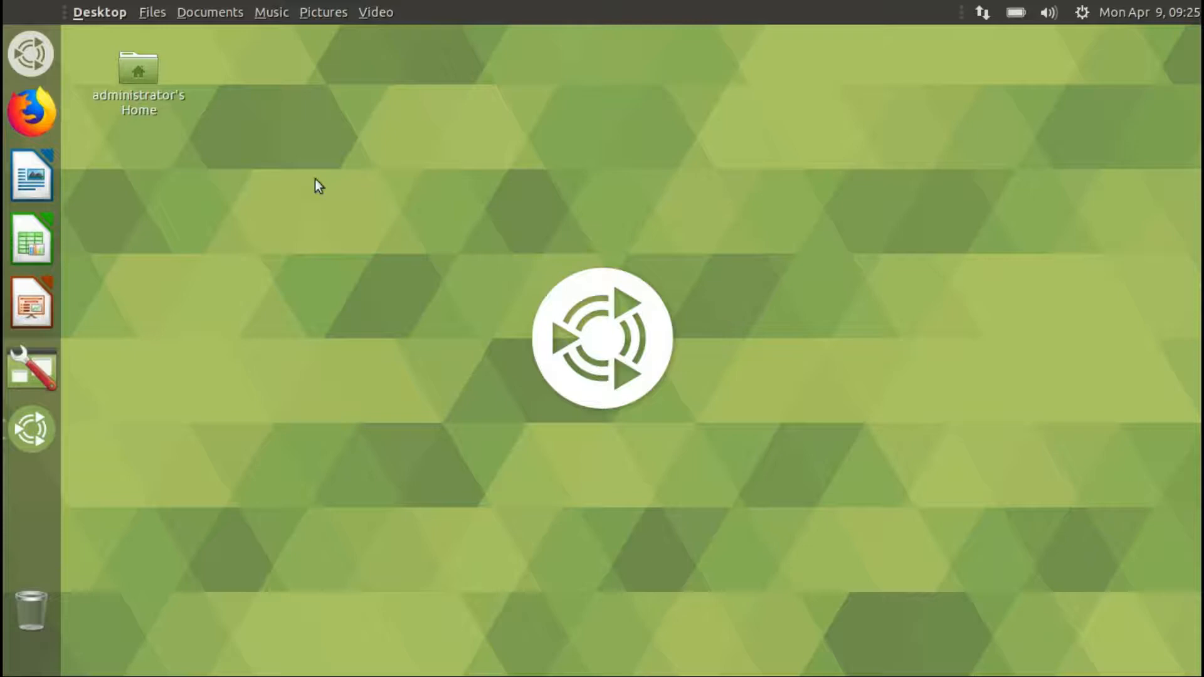
Search the installed applications for "mat" and launch MATE Tweak.
left_click(29, 53)
type("mat")
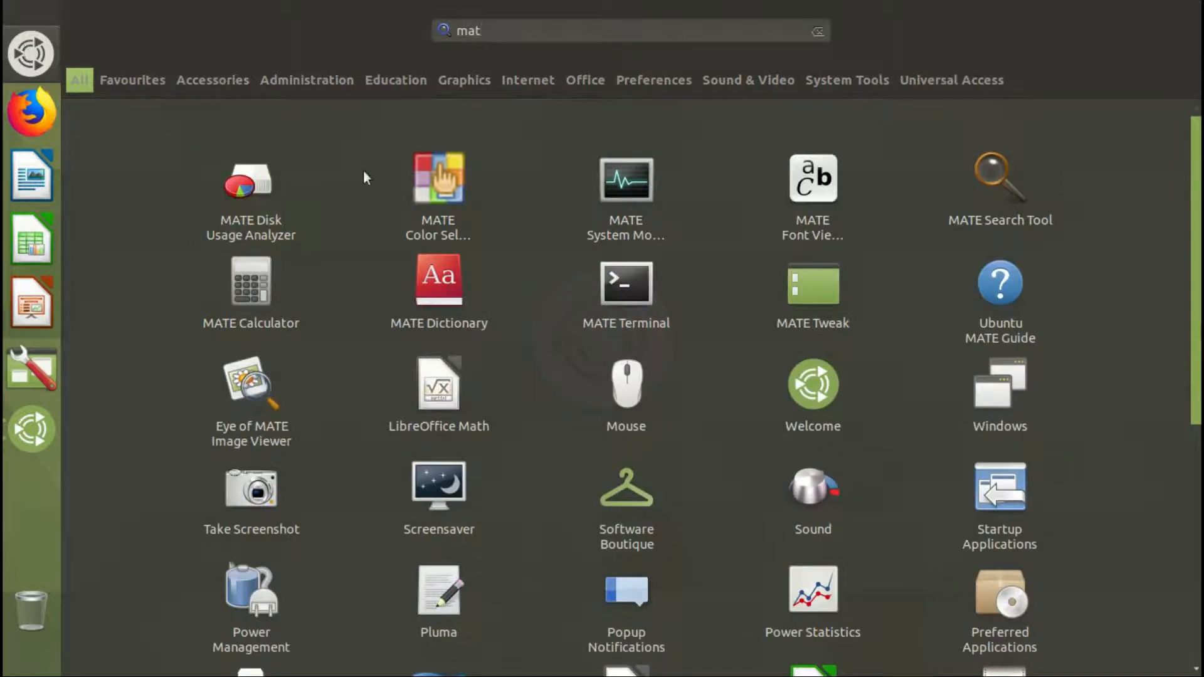
left_click(804, 310)
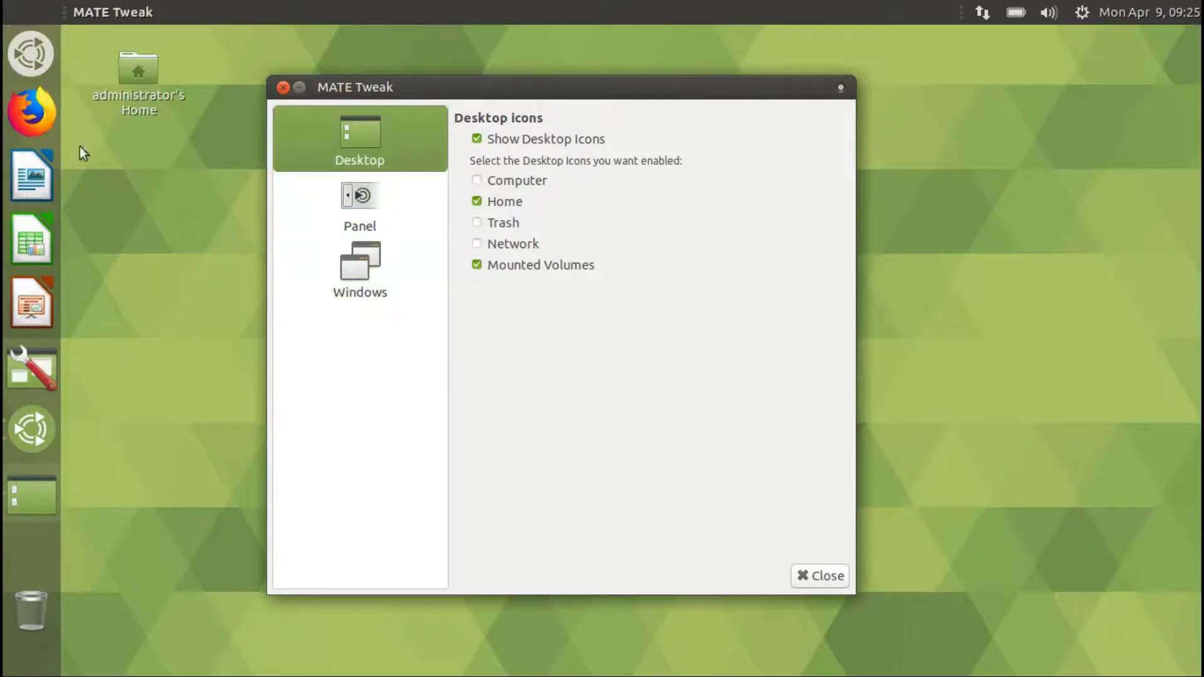
Browse the application launcher's categories, from Favourites and Accessories to System Tools and Universal Access, to examine the applications in each.
left_click(27, 45)
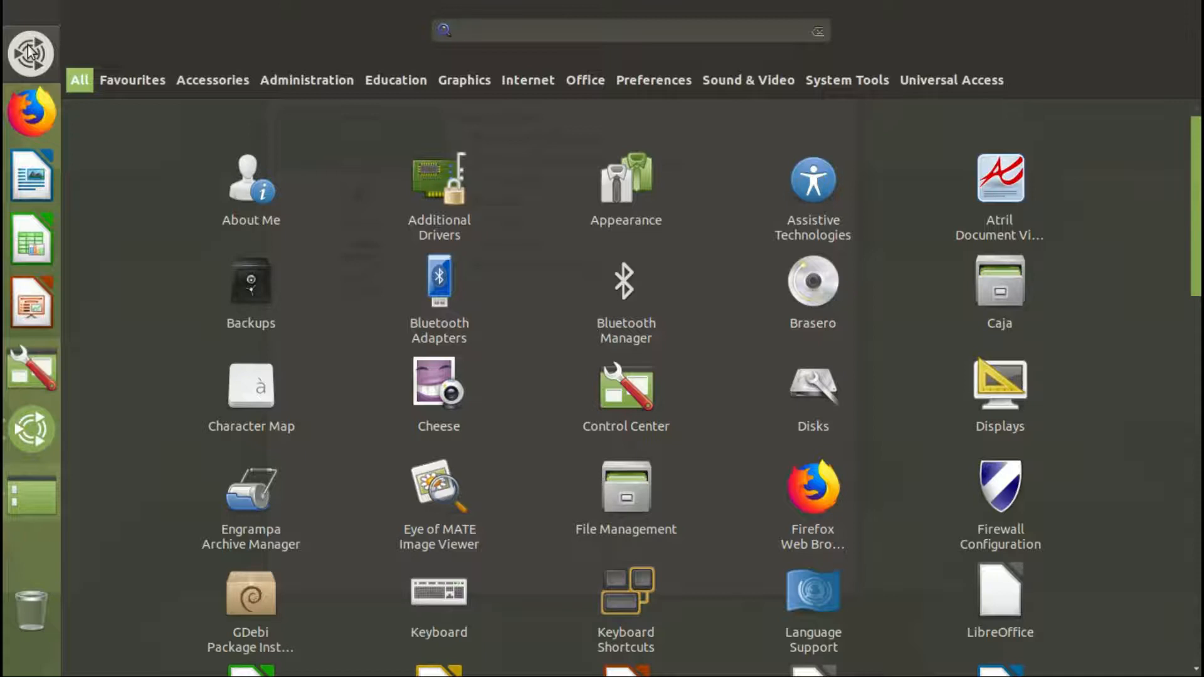
left_click(213, 80)
left_click(263, 79)
left_click(416, 84)
left_click(500, 75)
left_click(571, 79)
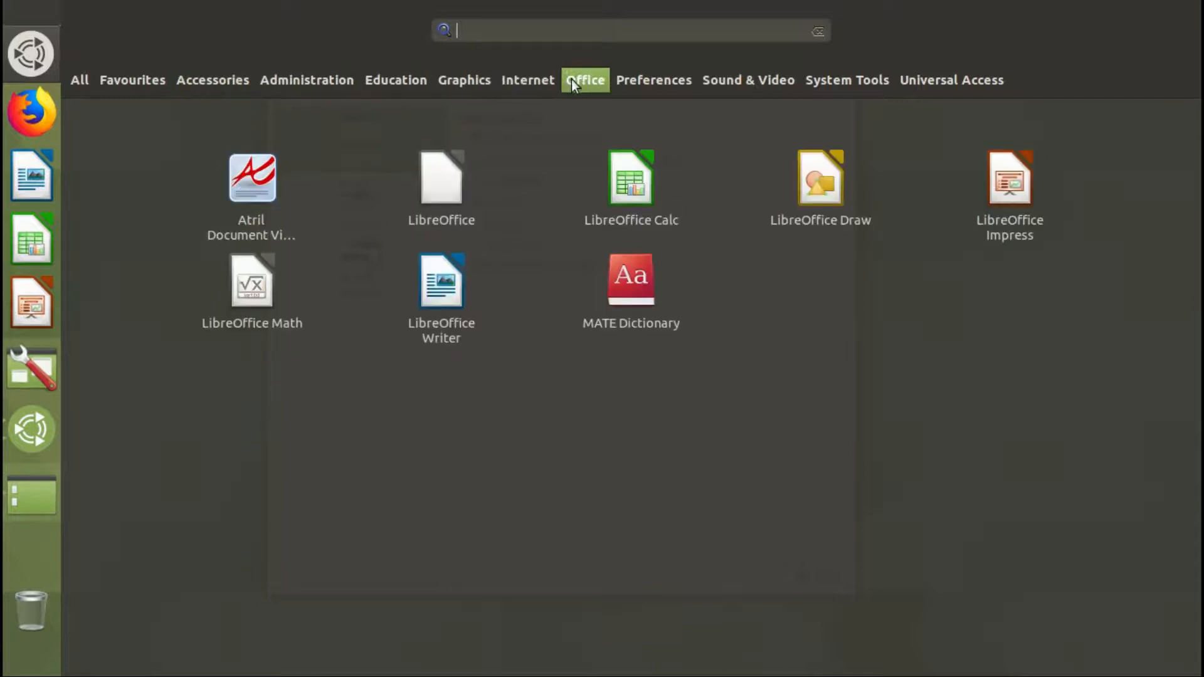
left_click(679, 79)
left_click(742, 76)
left_click(834, 80)
left_click(746, 79)
left_click(502, 79)
left_click(340, 76)
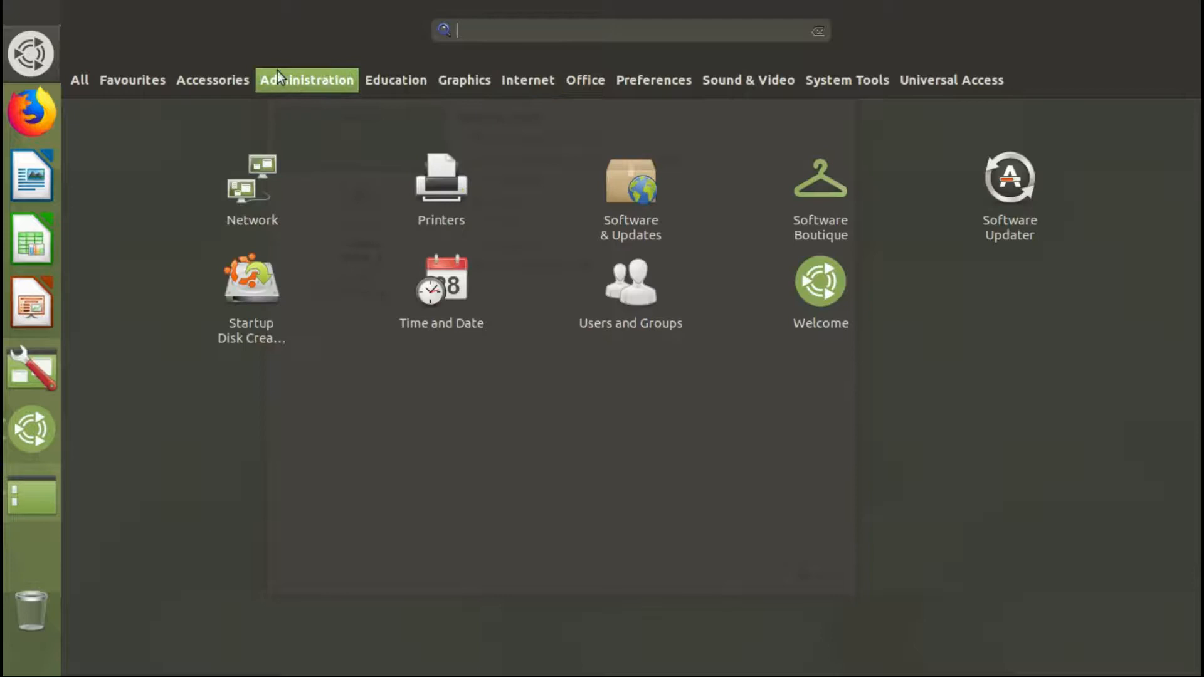
left_click(188, 74)
left_click(80, 80)
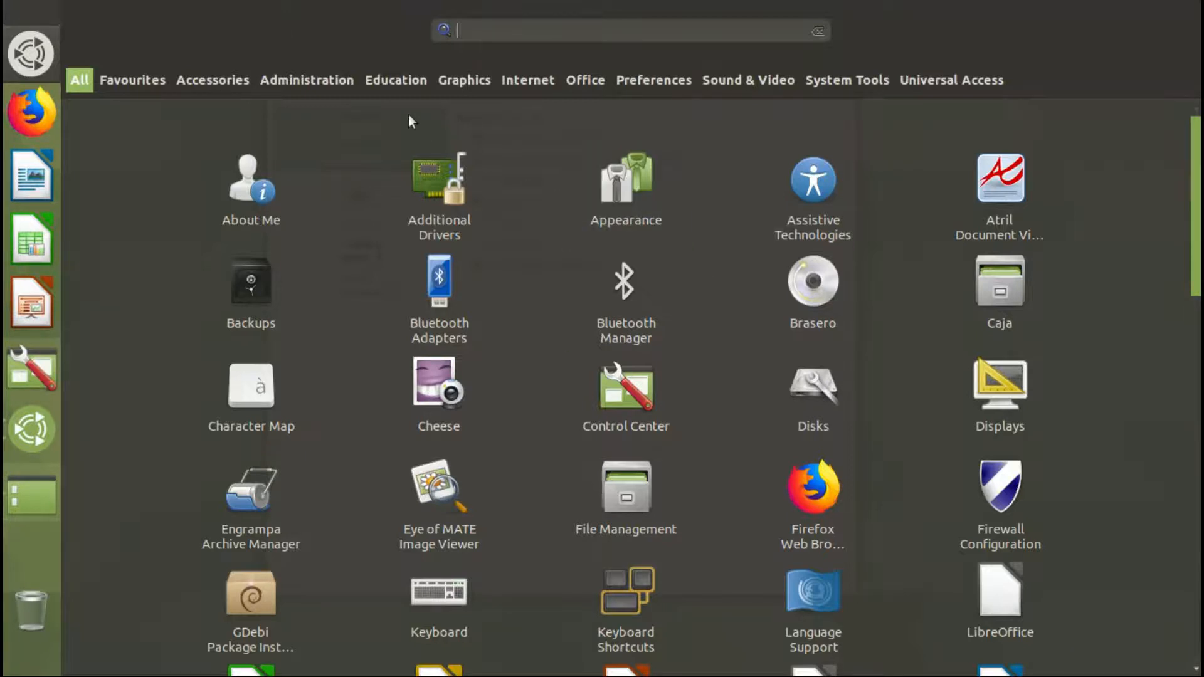
mouse_move(751, 79)
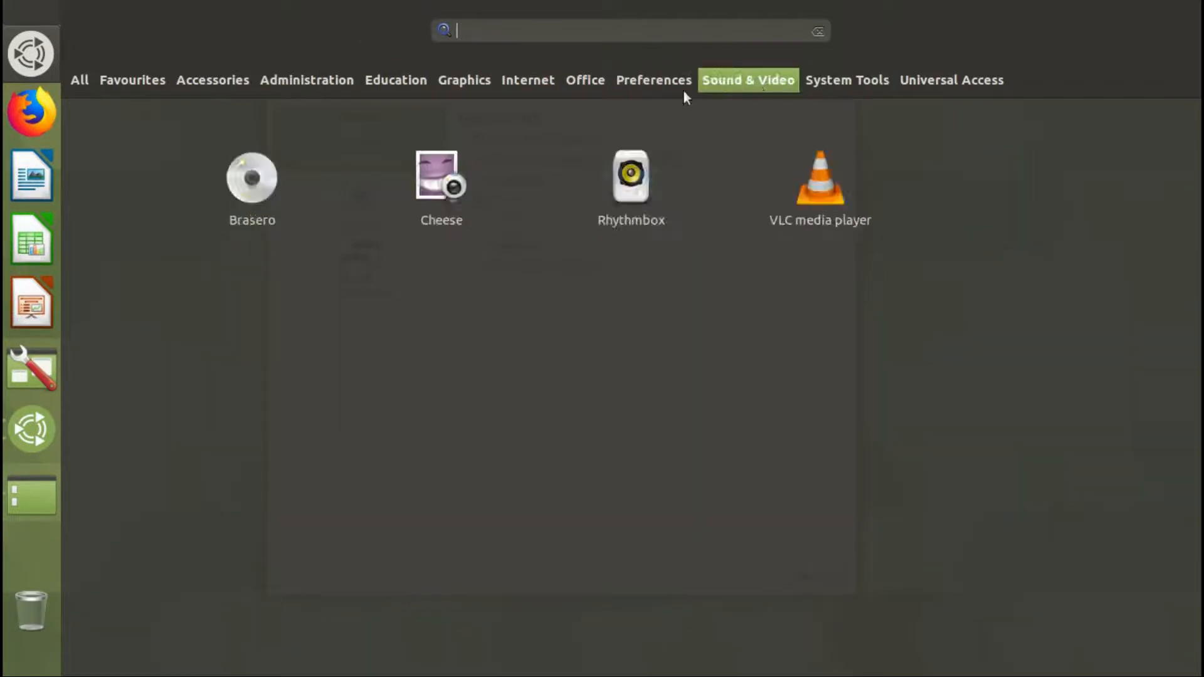
mouse_move(321, 74)
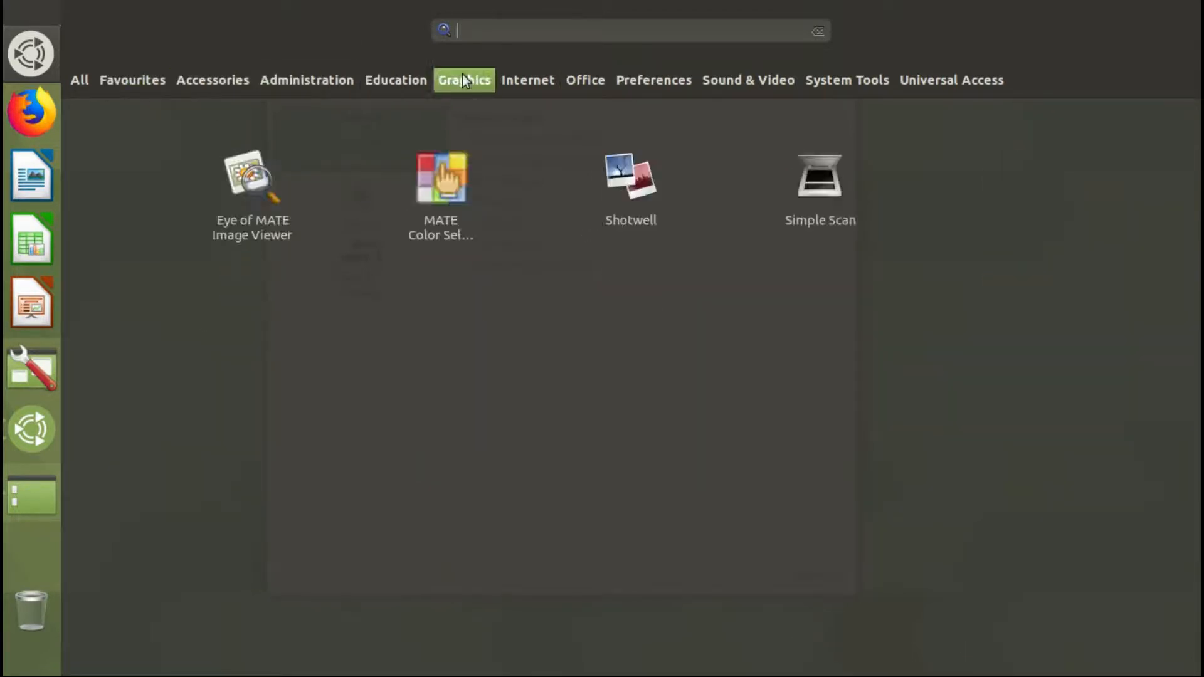
mouse_move(863, 87)
left_click(951, 80)
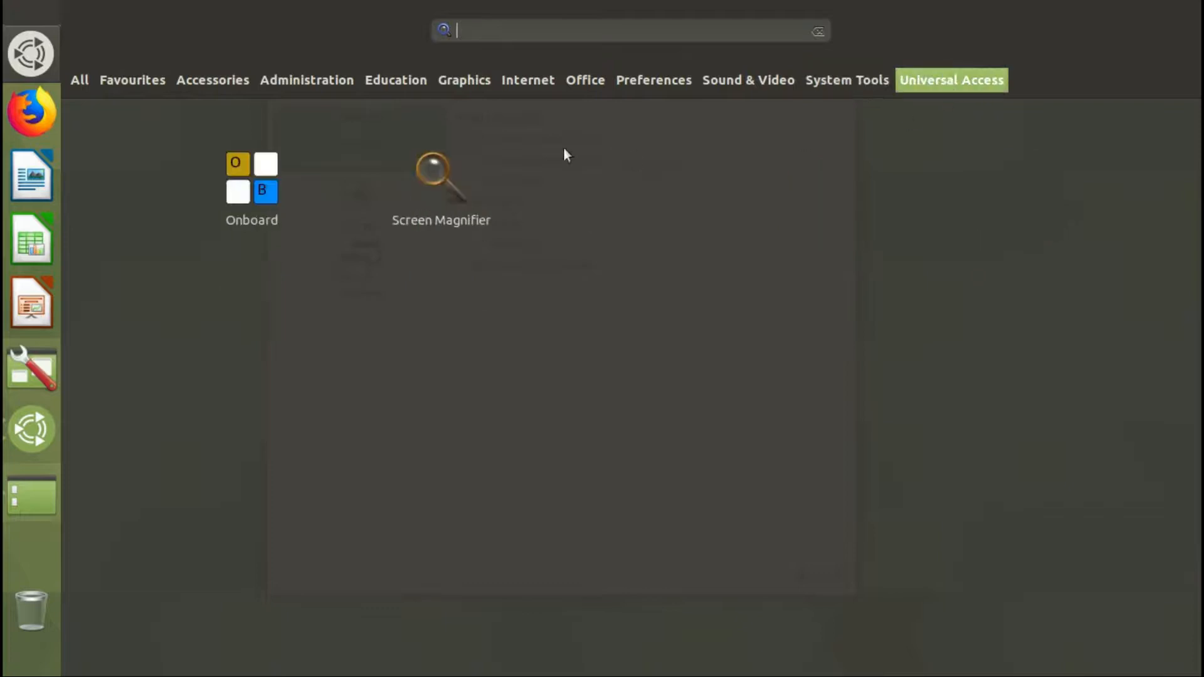
left_click(177, 79)
left_click(141, 81)
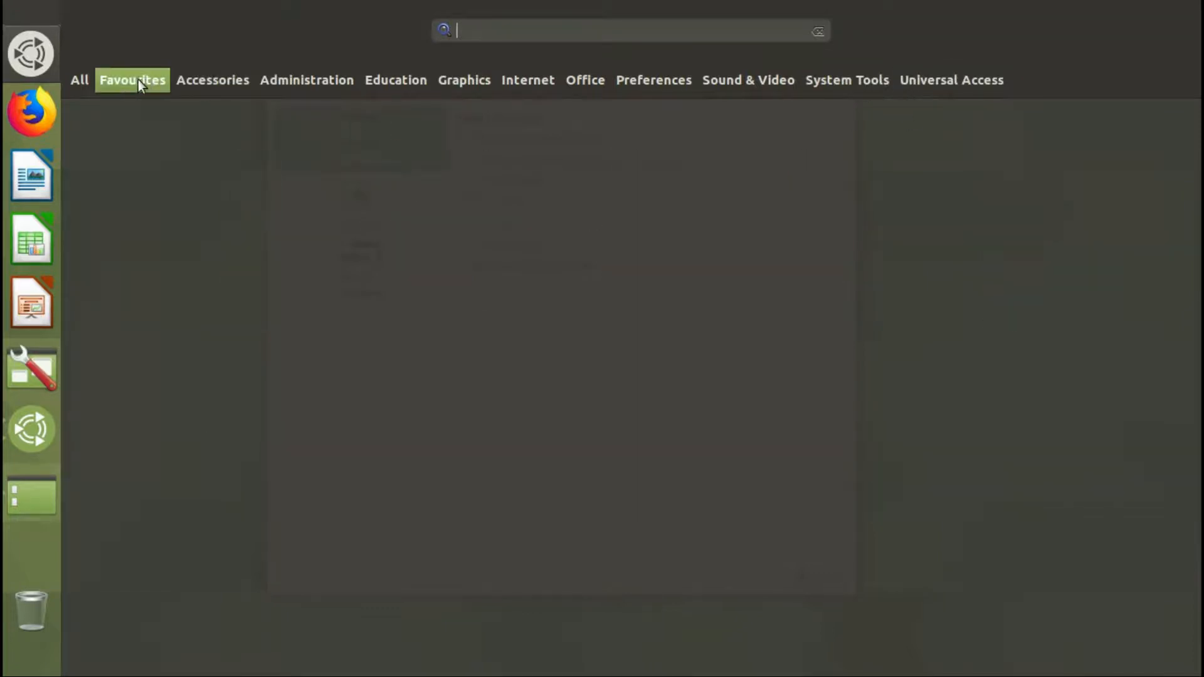
left_click(371, 80)
left_click(575, 74)
left_click(655, 80)
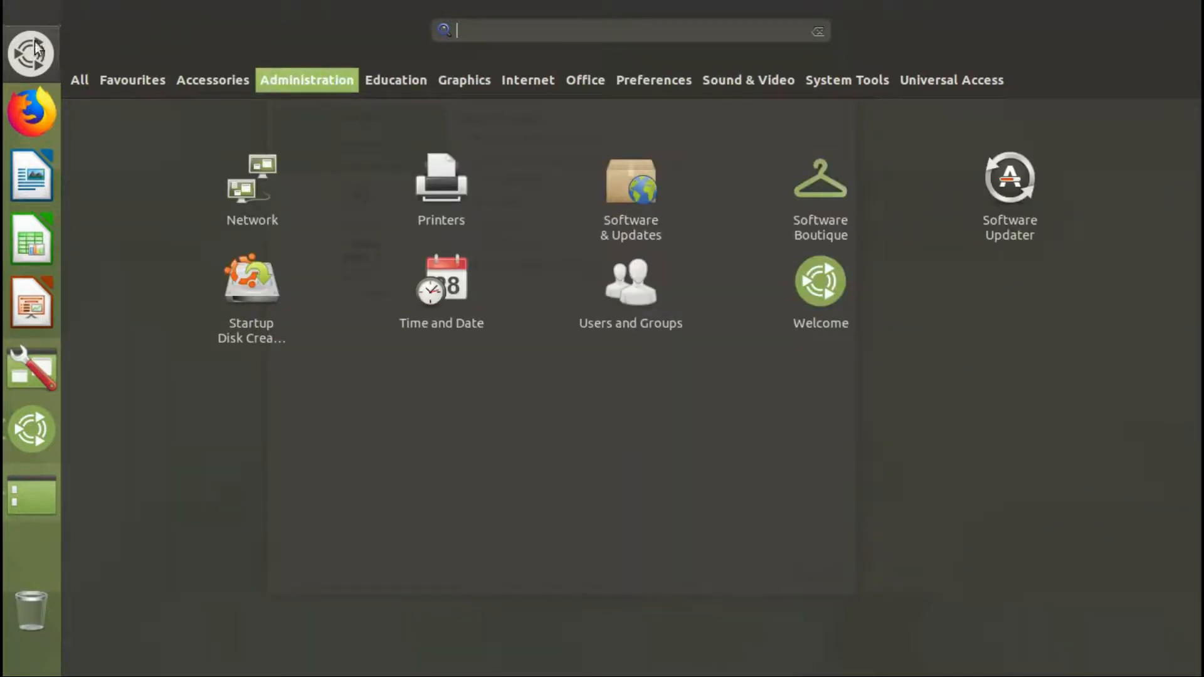
Search the launcher for "twe", open MATE Tweak and examine the available window managers in its window settings.
type("twe")
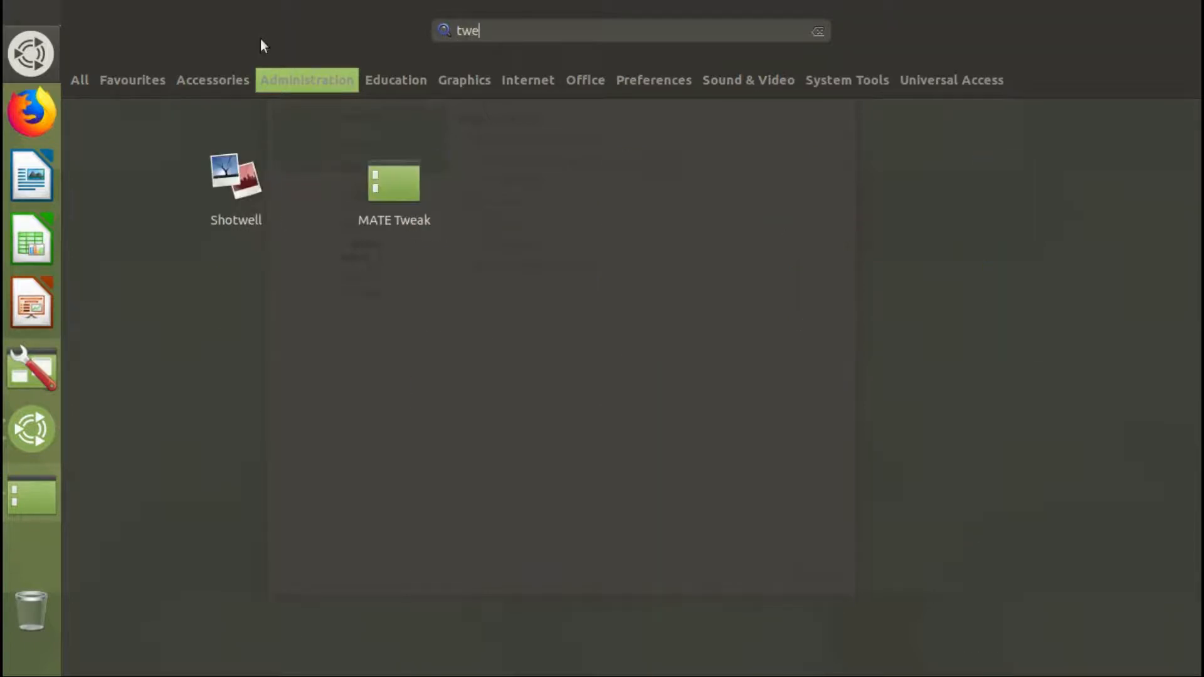
left_click(405, 171)
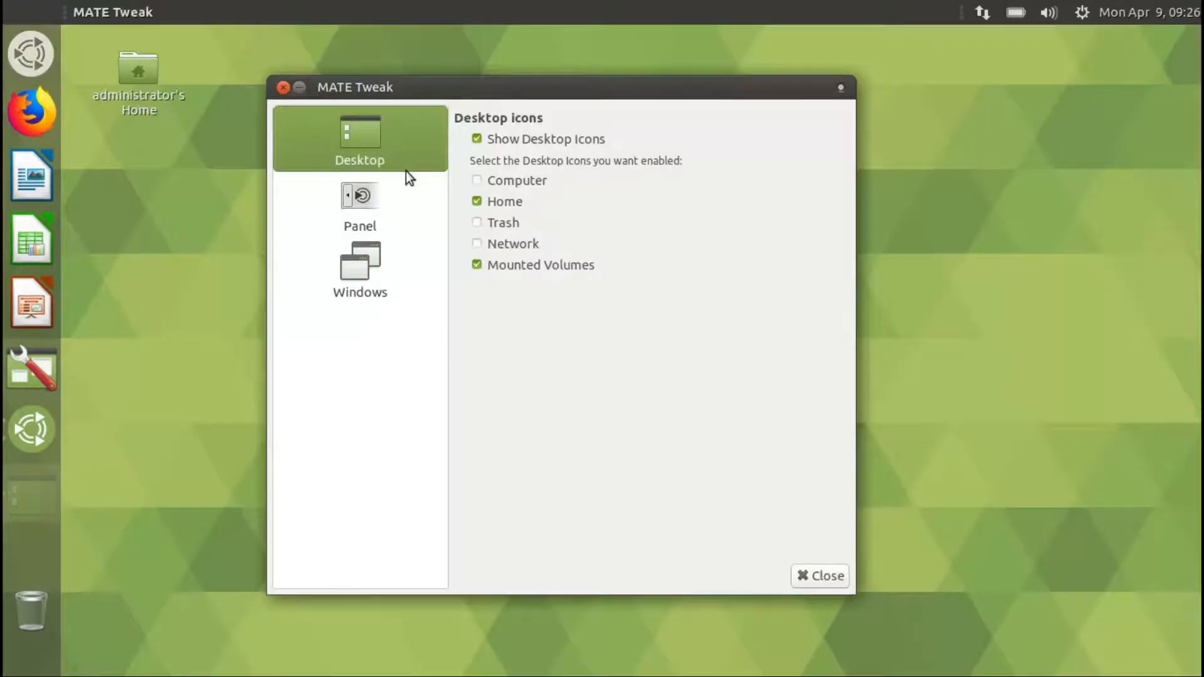
left_click(380, 268)
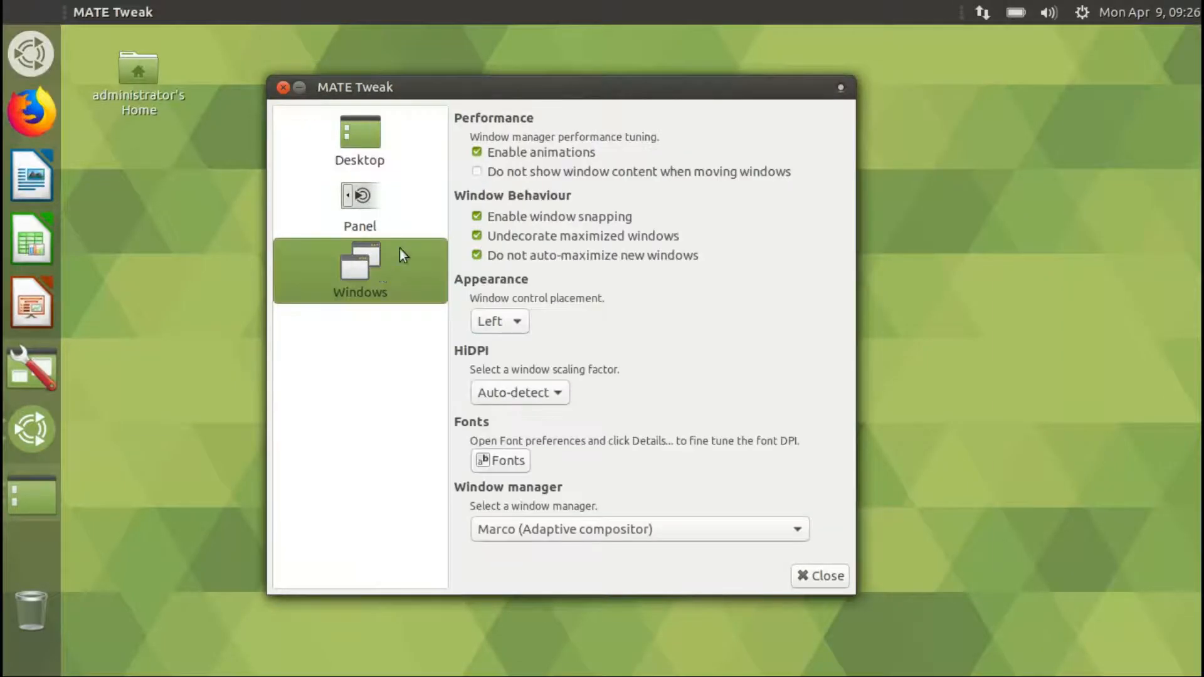
left_click(583, 524)
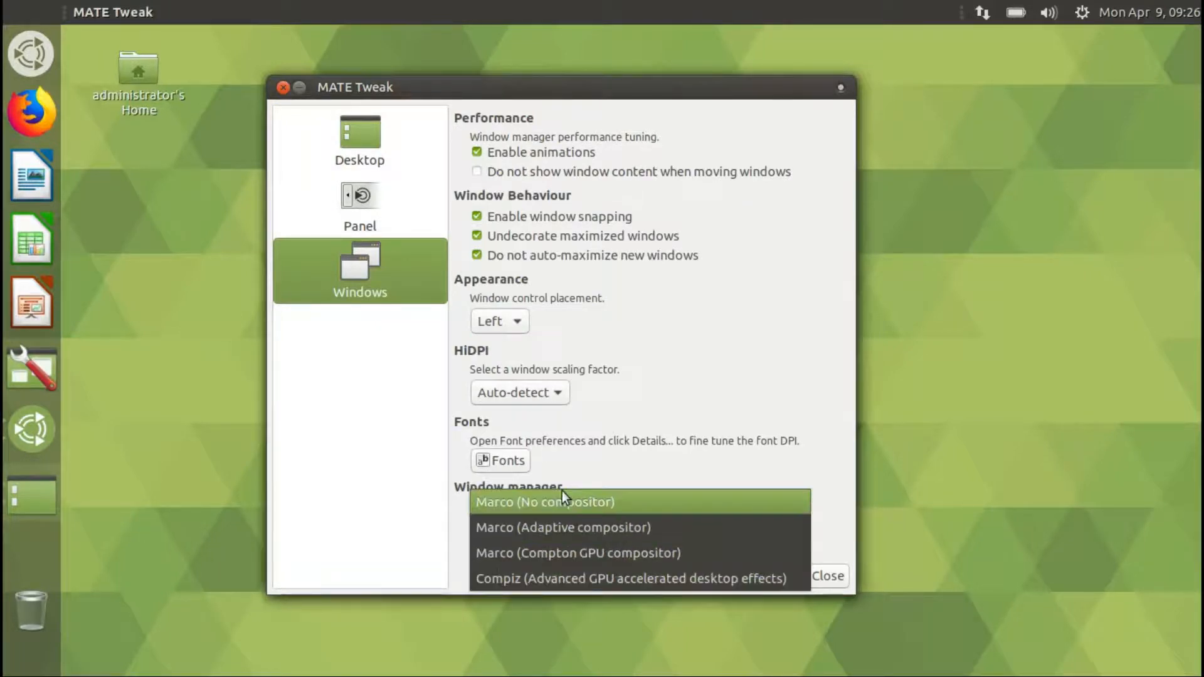
left_click(330, 415)
Switch the panel layout to Familiar and accept replacing the current configuration.
left_click(351, 200)
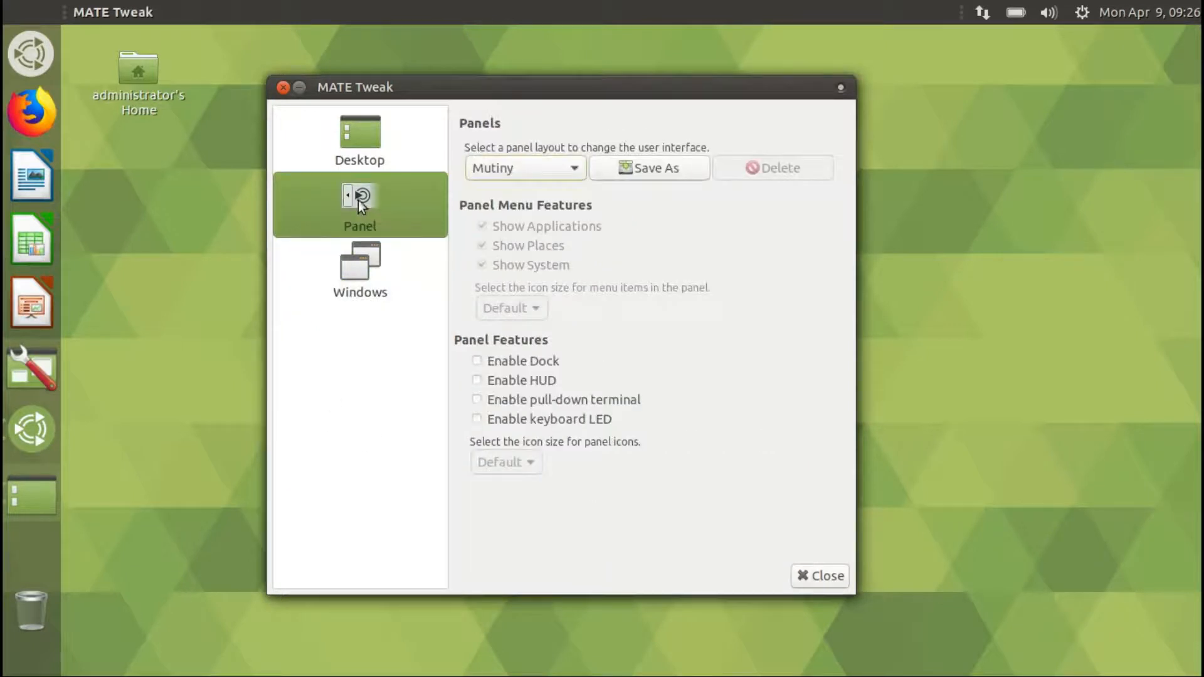
left_click(512, 176)
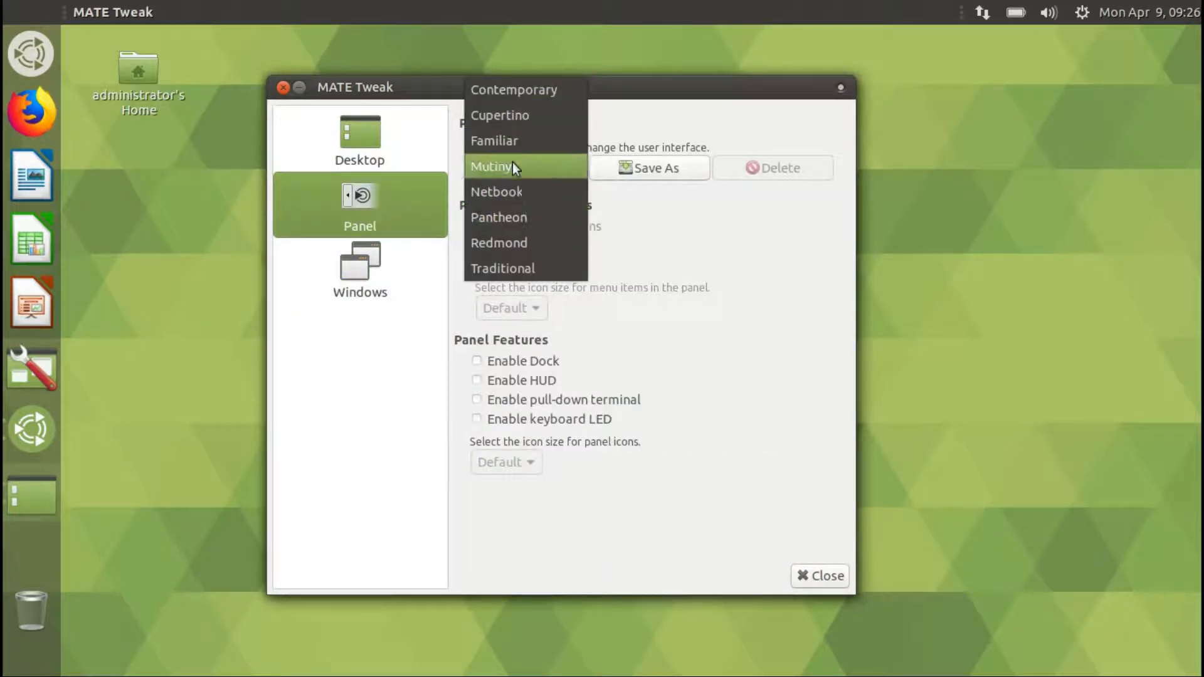
left_click(510, 144)
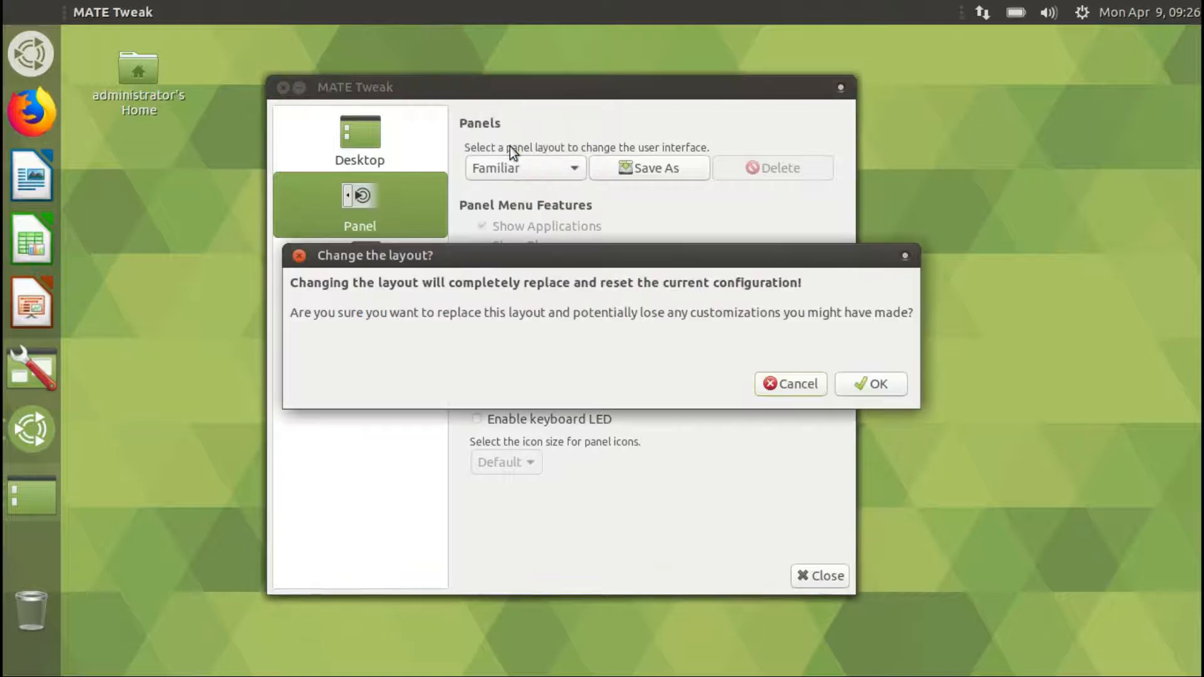
left_click(872, 392)
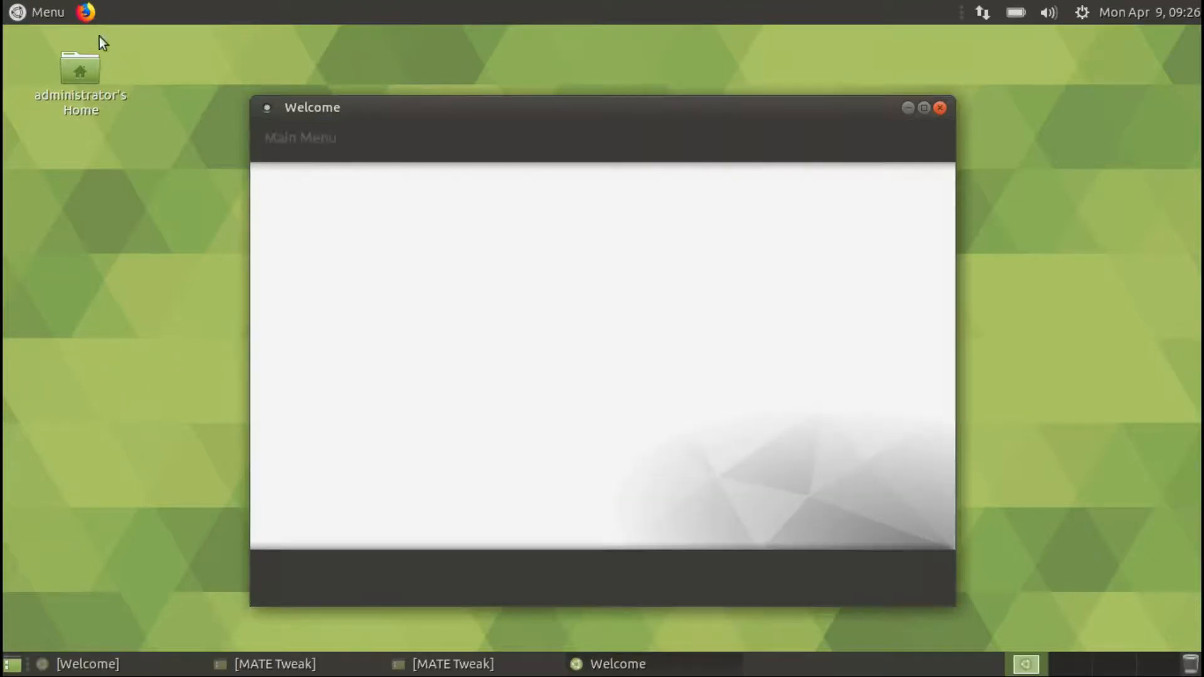
Browse the application menu's Internet and Office categories and examine the pinning options for LibreOffice Draw, then dismiss the menu.
left_click(44, 14)
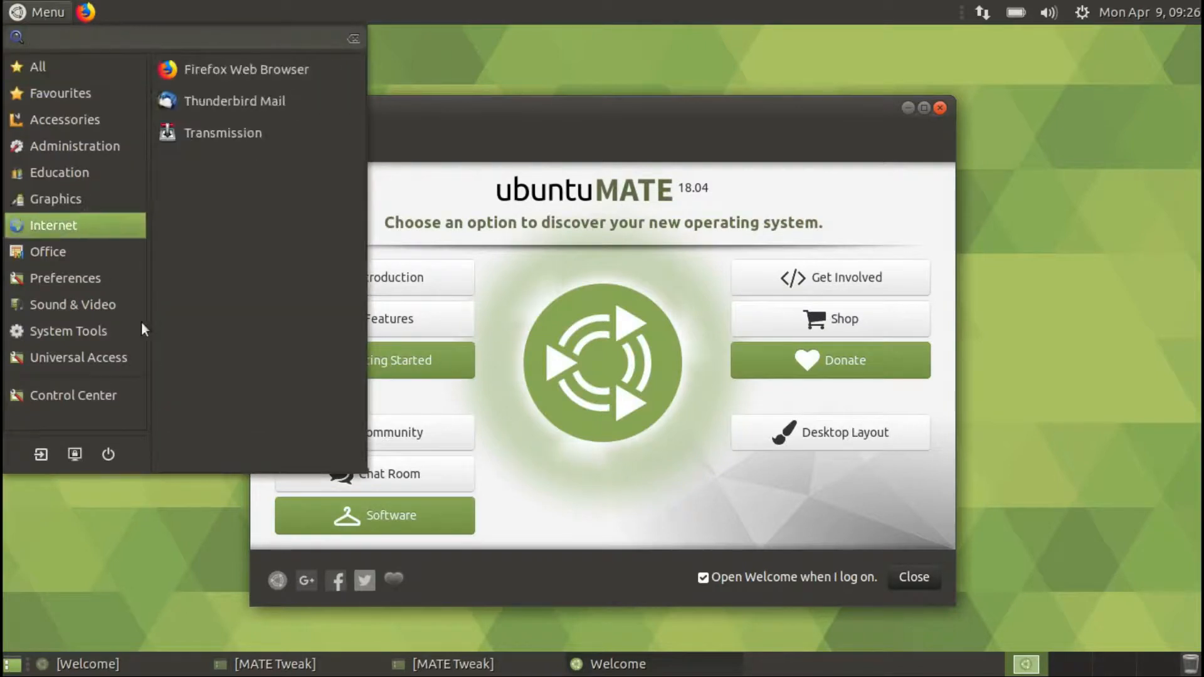
mouse_move(141, 247)
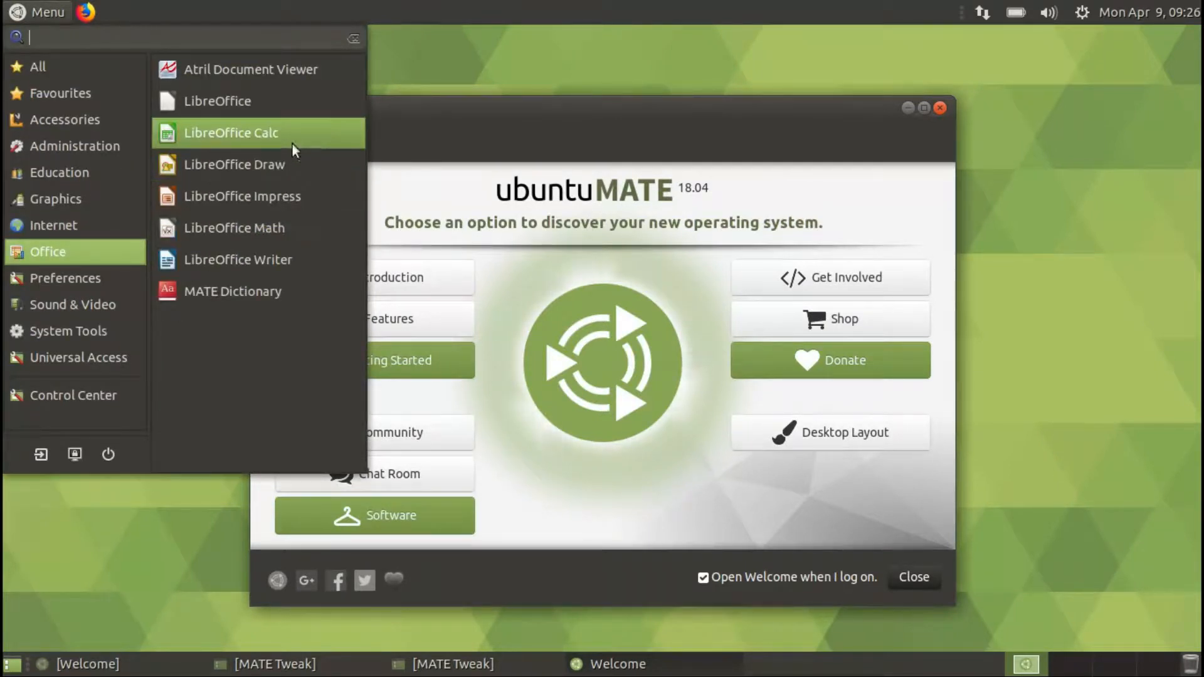
right_click(283, 163)
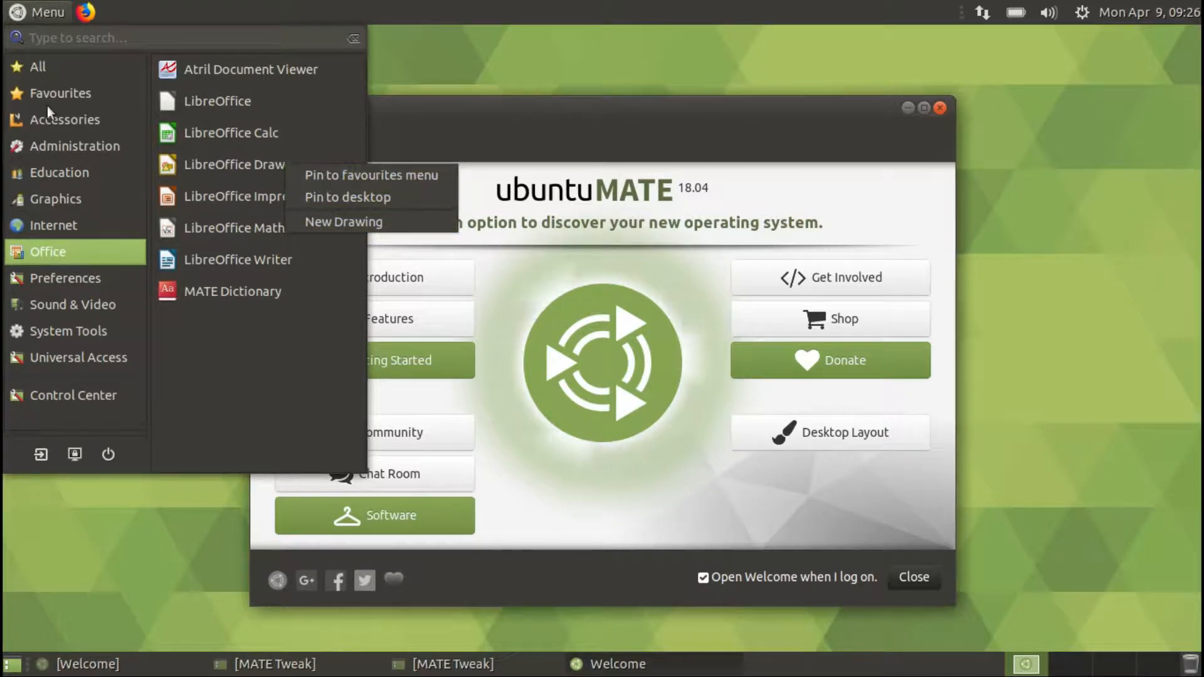
left_click(474, 71)
left_click(475, 71)
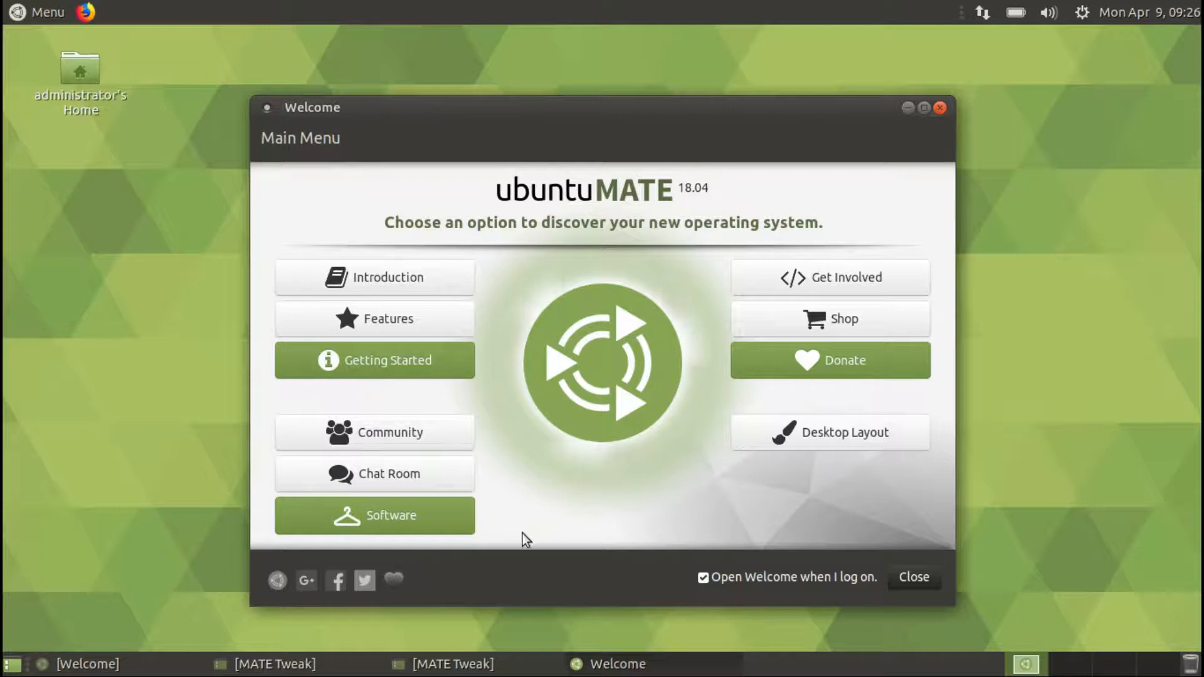
Return to MATE Tweak and apply the Traditional panel layout, accepting the replacement of the current configuration.
left_click(521, 664)
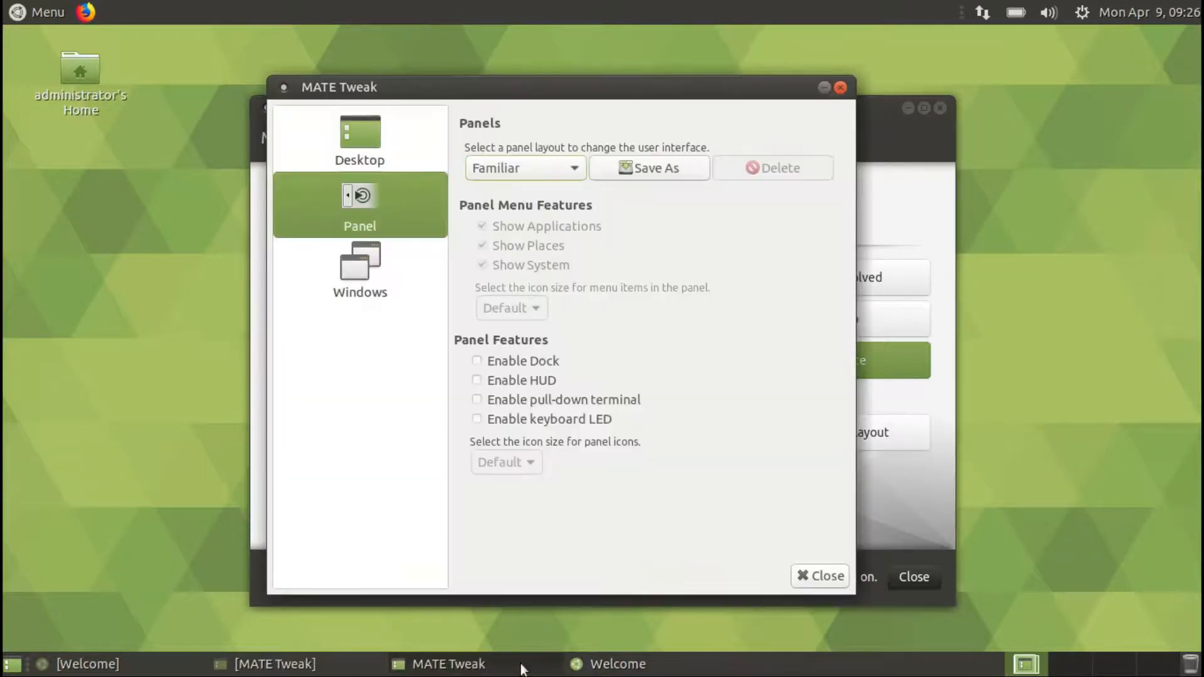
left_click(515, 166)
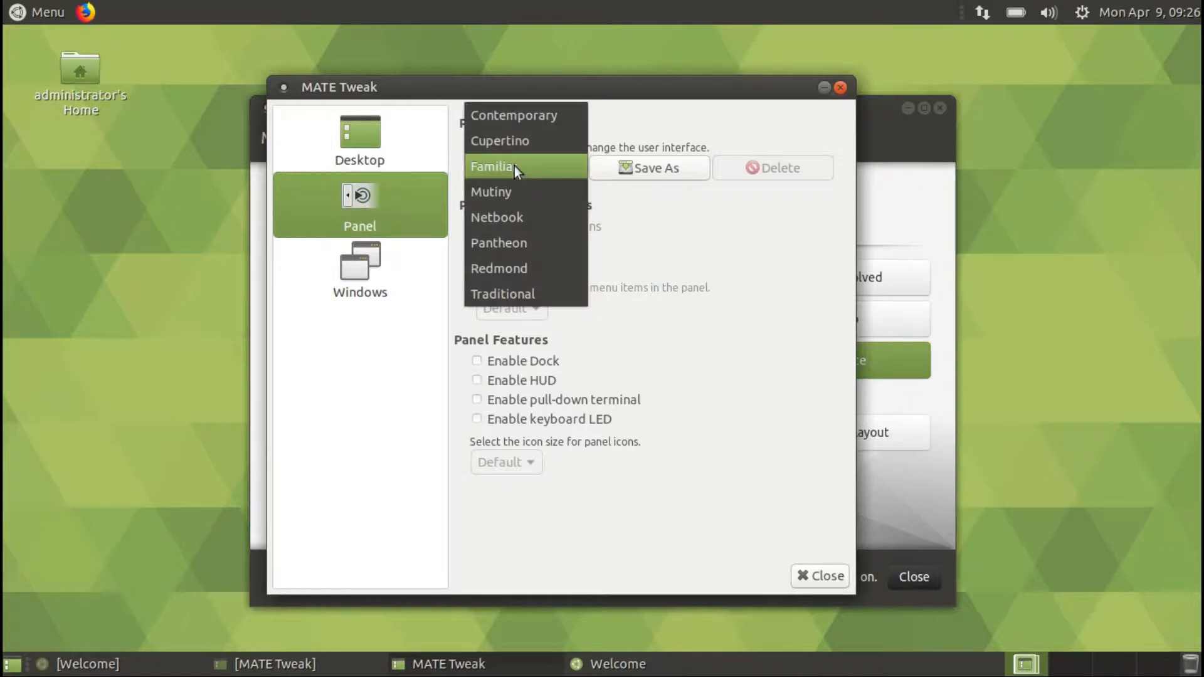
left_click(526, 291)
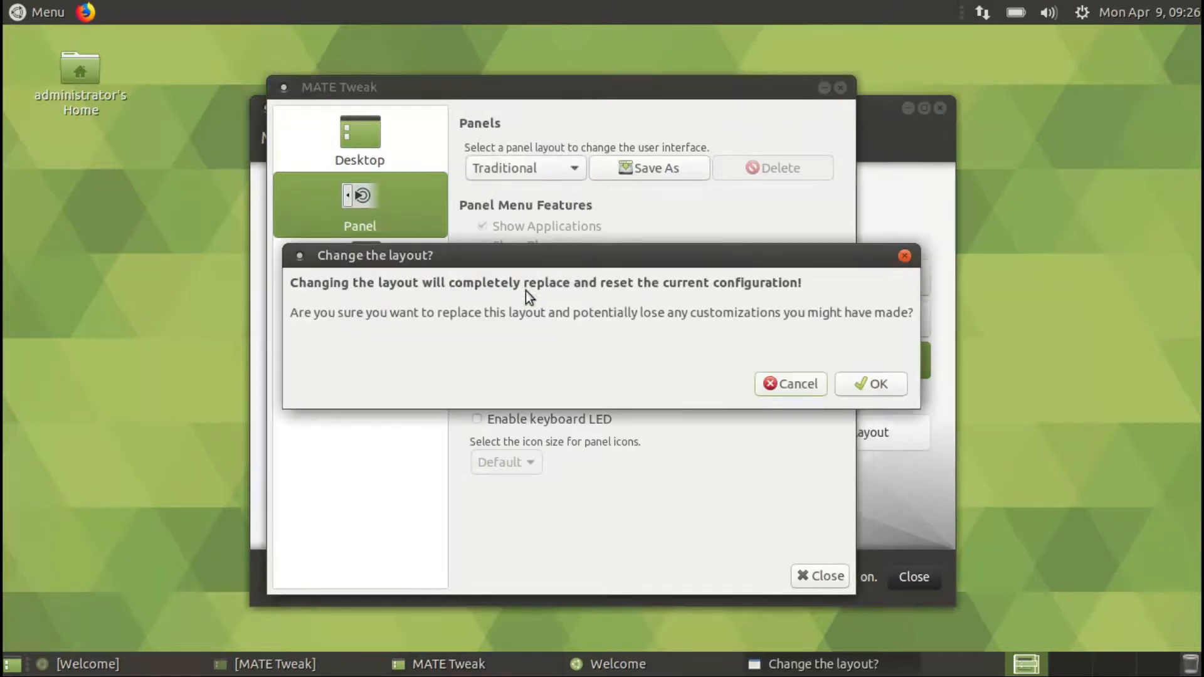
left_click(865, 385)
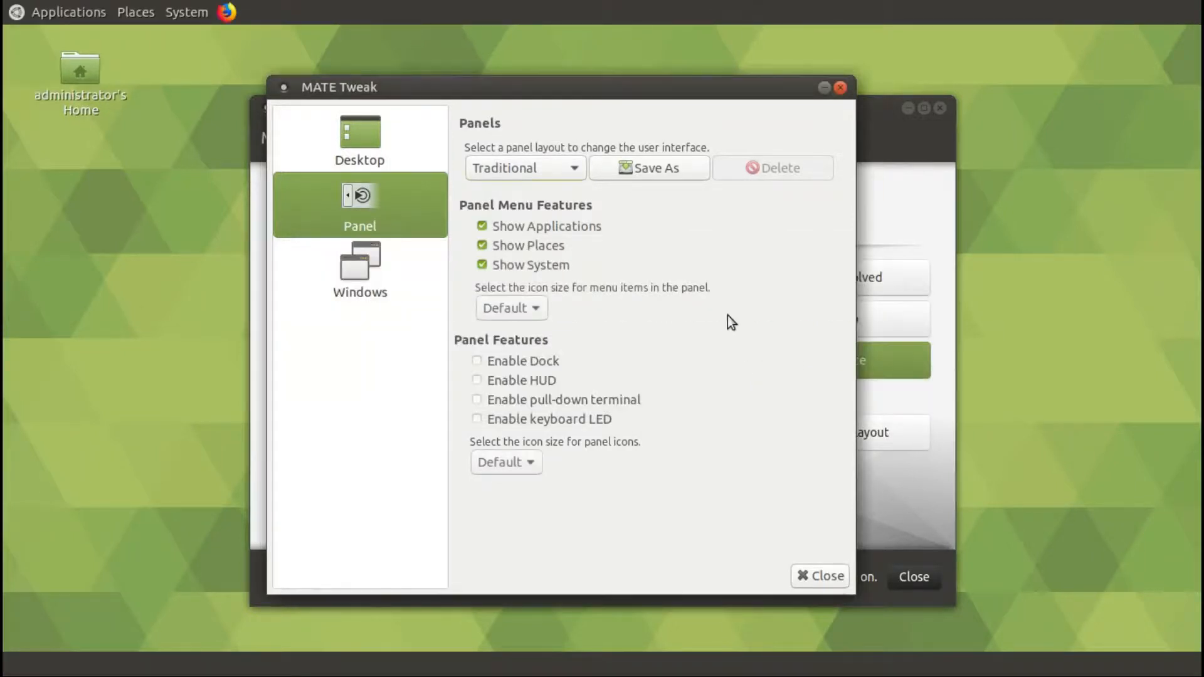
Examine the entries of the Traditional layout's Applications and System menus.
left_click(56, 12)
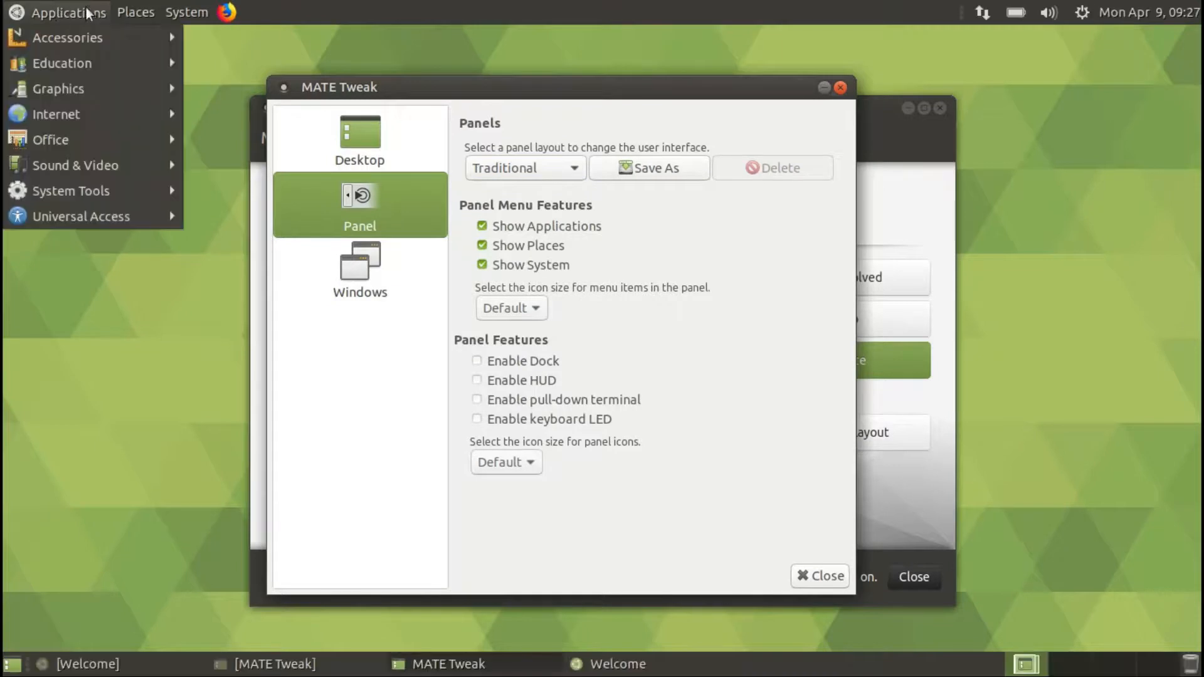
mouse_move(178, 11)
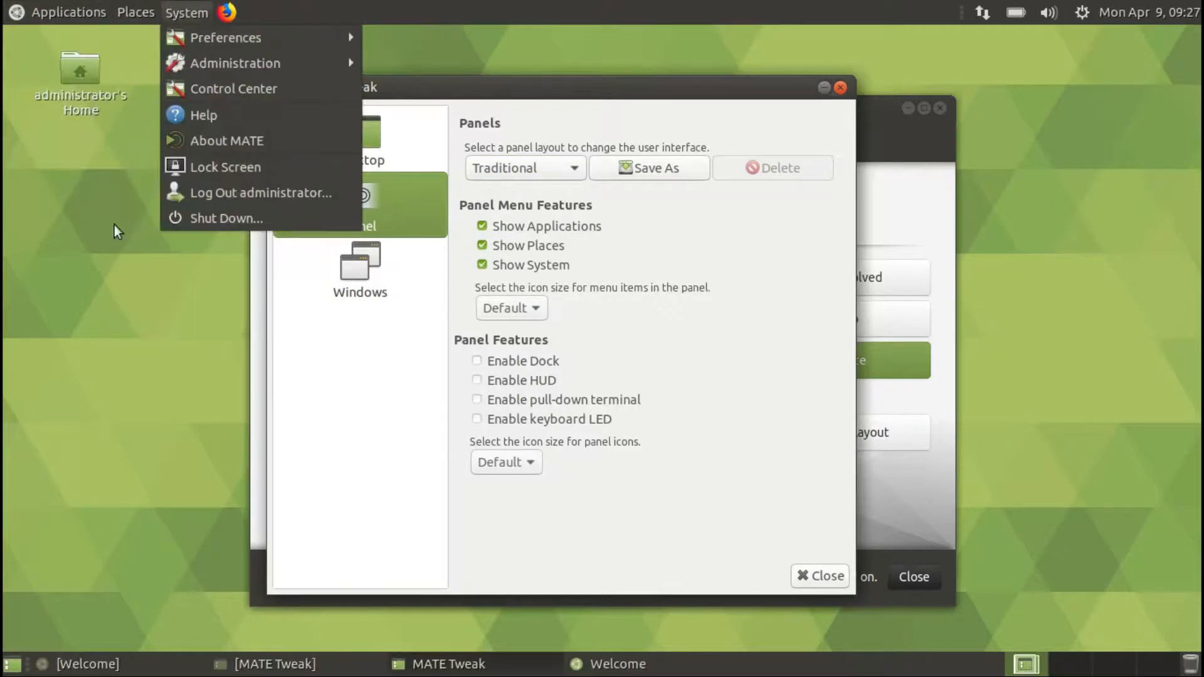
left_click(86, 311)
Leave the panel layout on Traditional and close the MATE Tweak and Welcome windows.
left_click(540, 164)
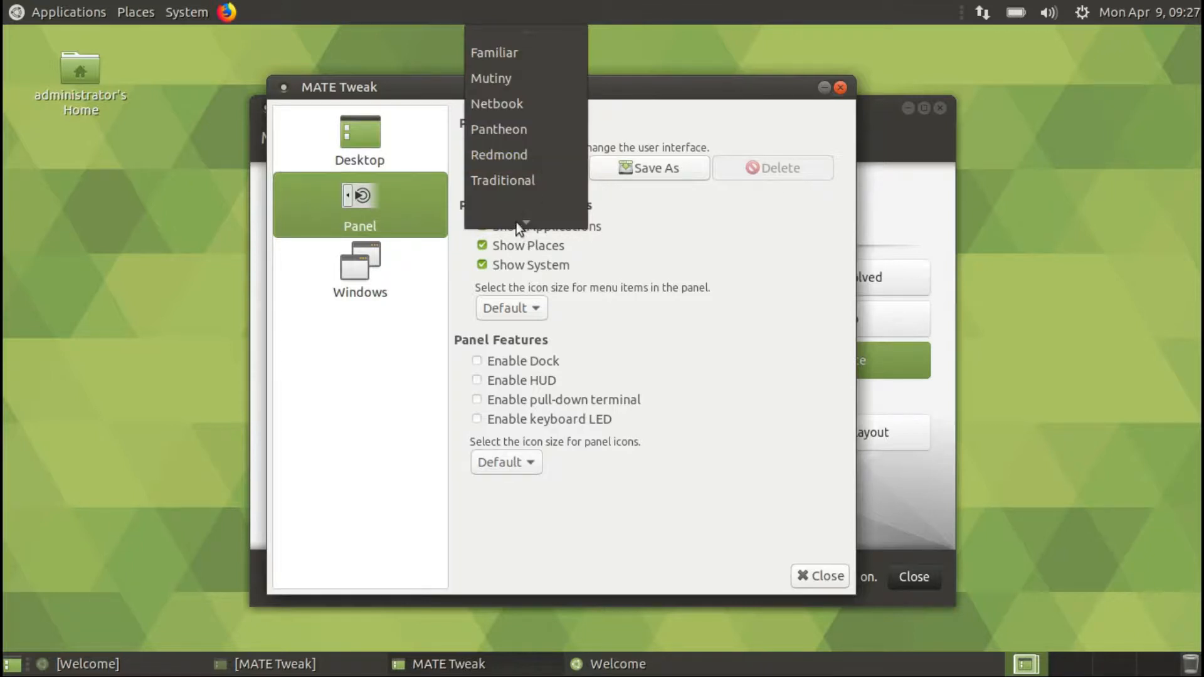
left_click(840, 87)
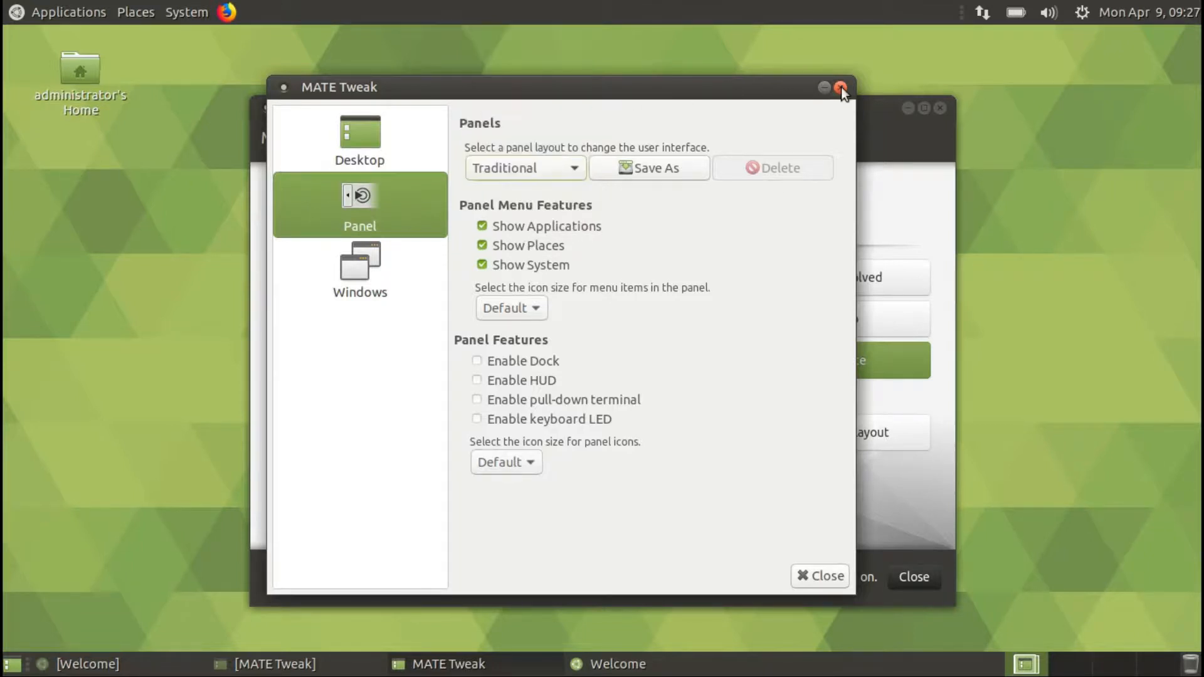
left_click(841, 88)
left_click(939, 108)
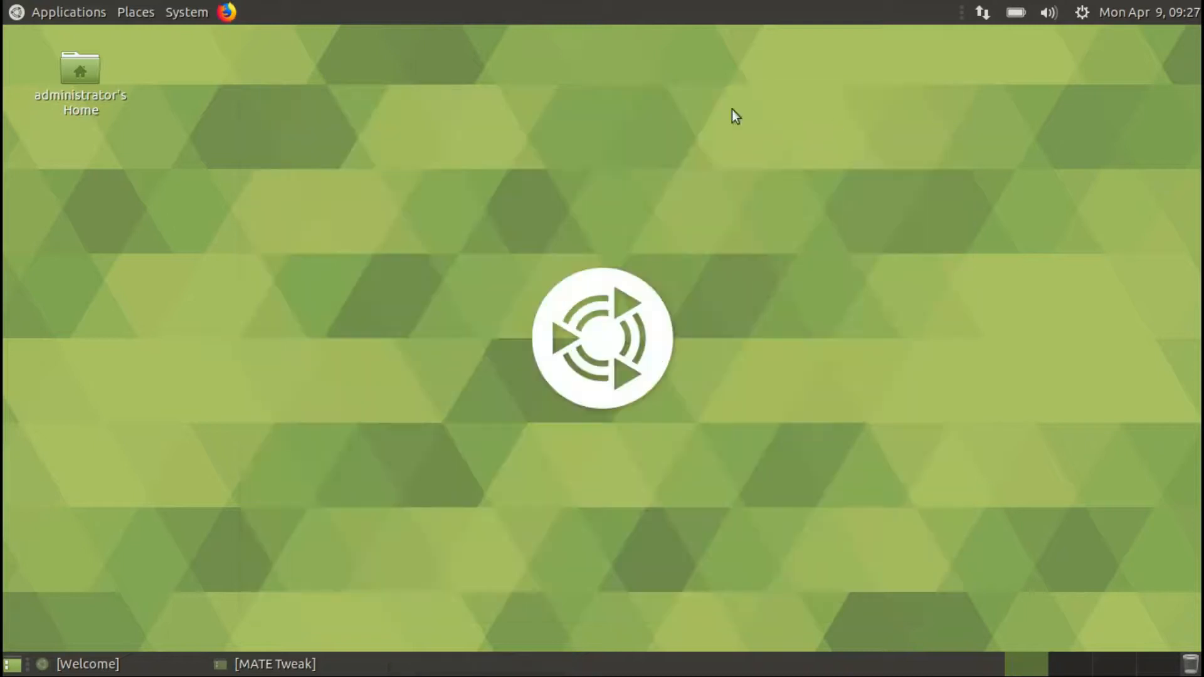
Apply the Ambiant-MATE-Dark theme through the Control Center and close the appearance and Control Center windows.
left_click(205, 11)
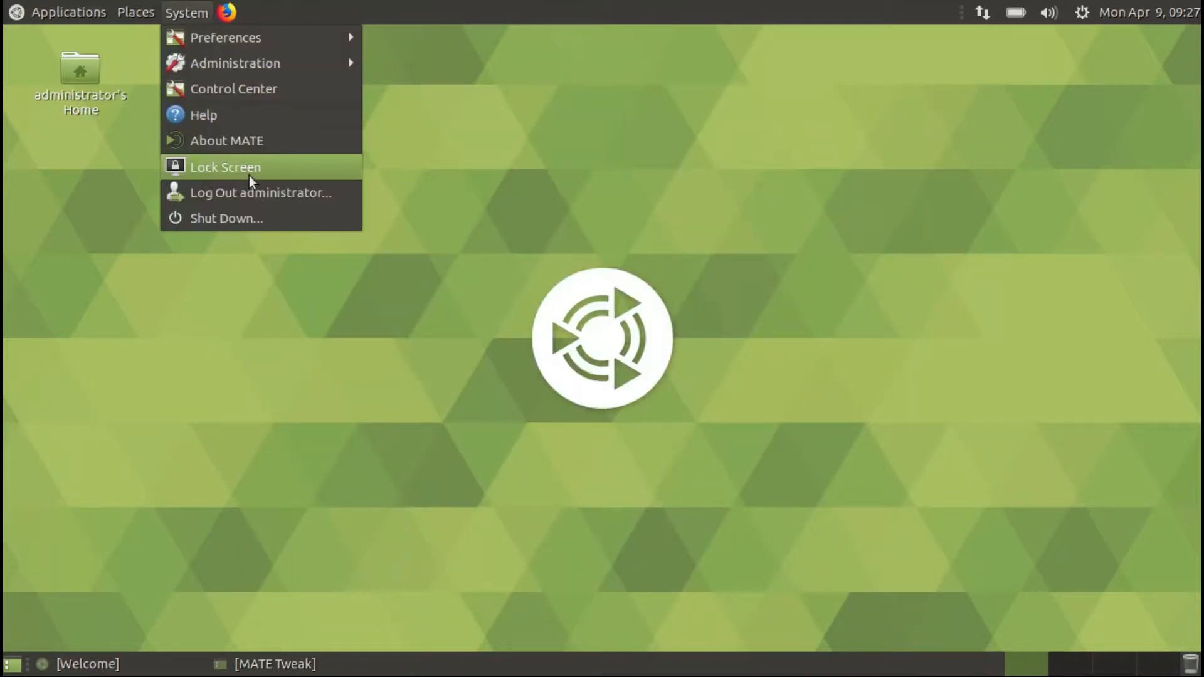
left_click(253, 96)
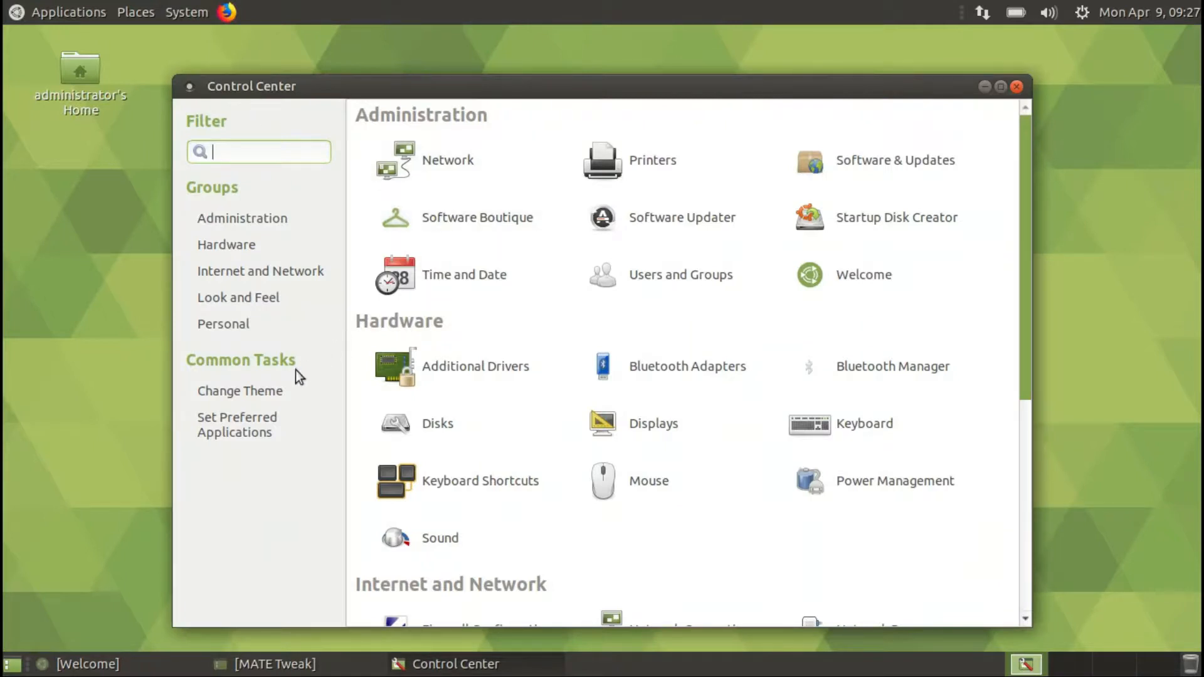
left_click(272, 396)
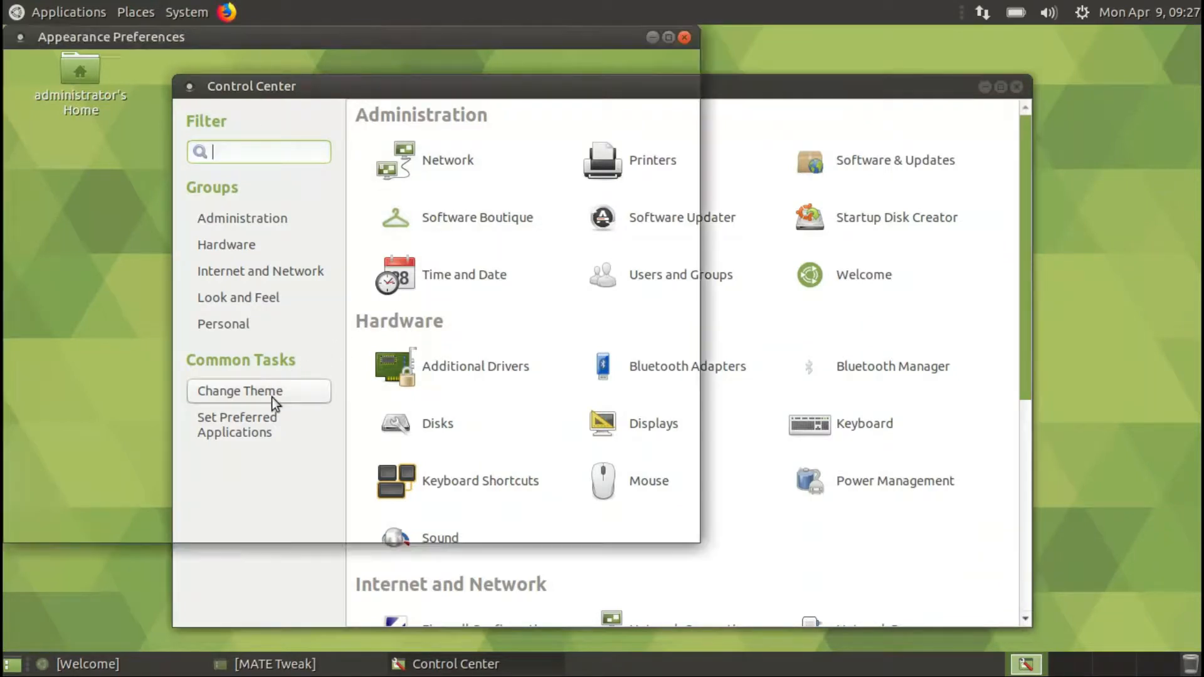
left_click(390, 187)
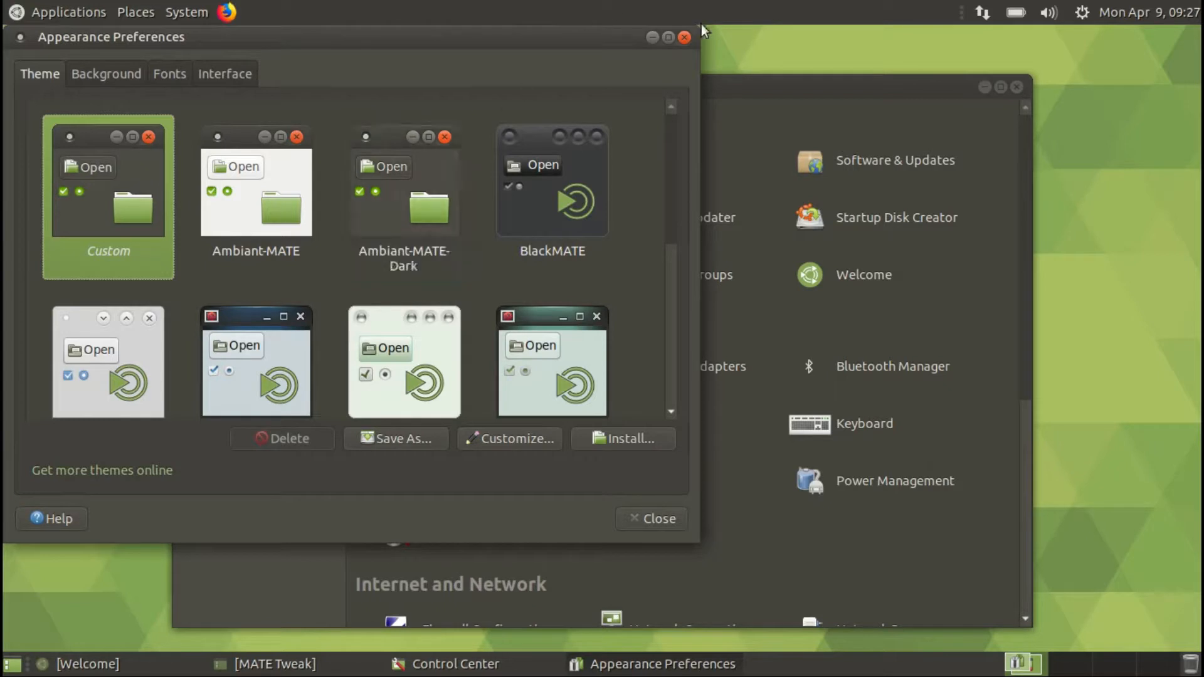
left_click(685, 40)
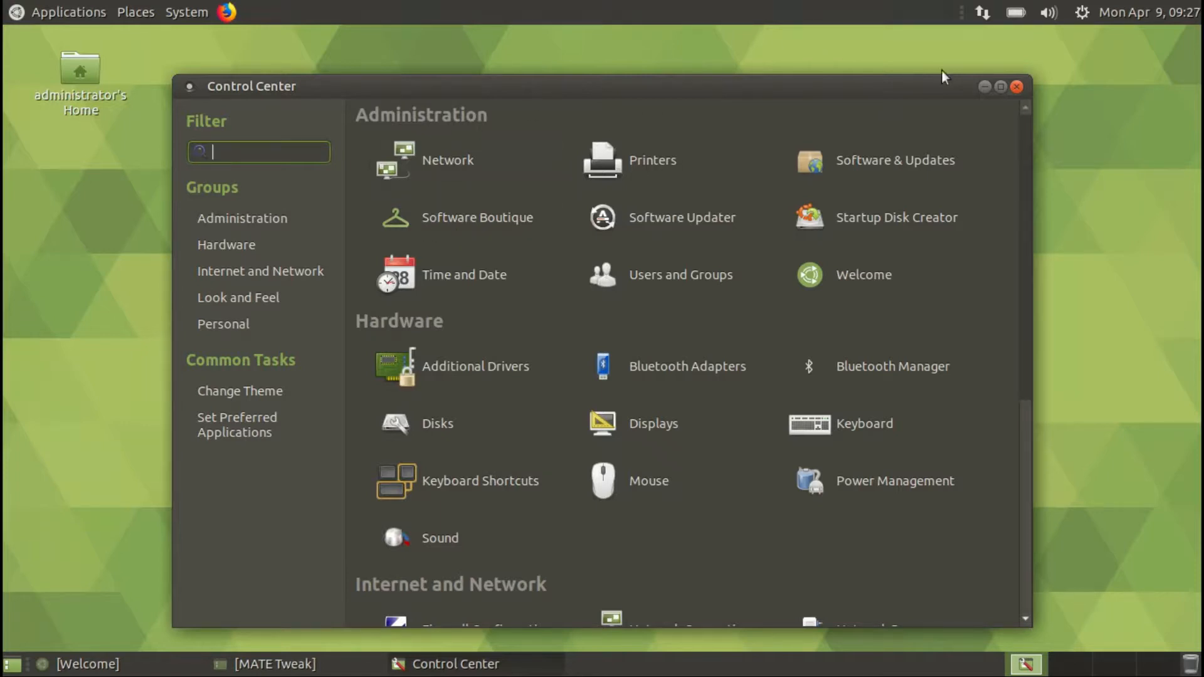
left_click(1018, 88)
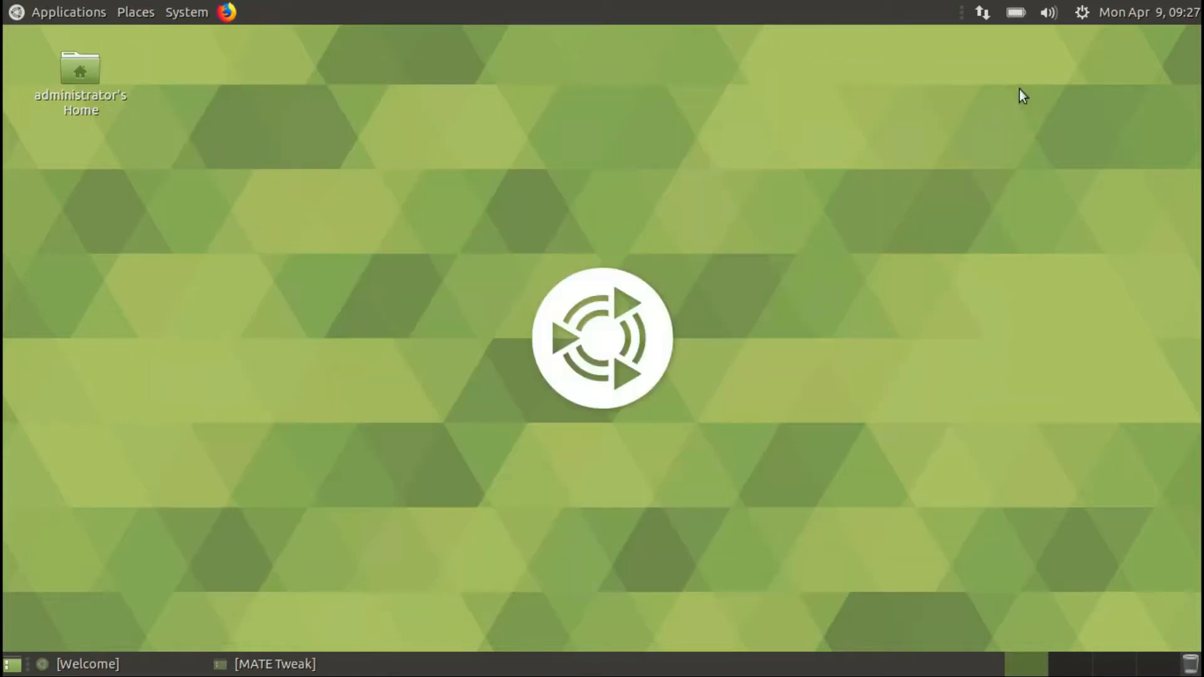
Change the desktop background to the picture of a tree on a green field and close the appearance preferences.
right_click(720, 201)
left_click(800, 397)
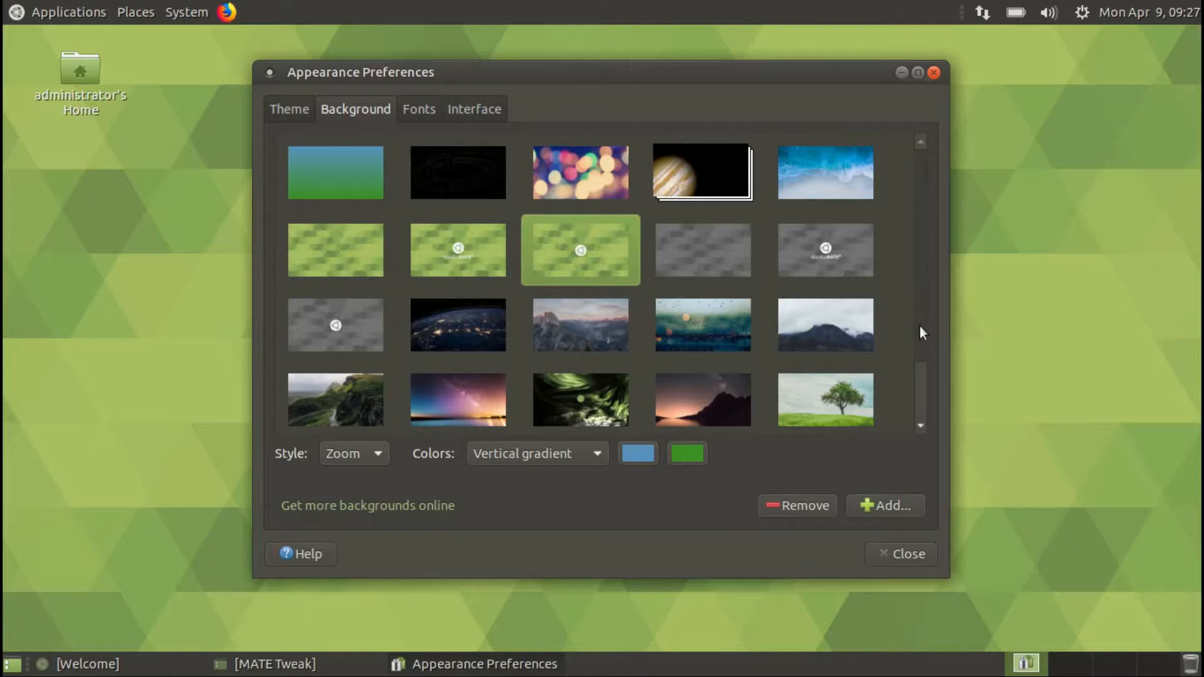
scroll(919, 325, "down", 2)
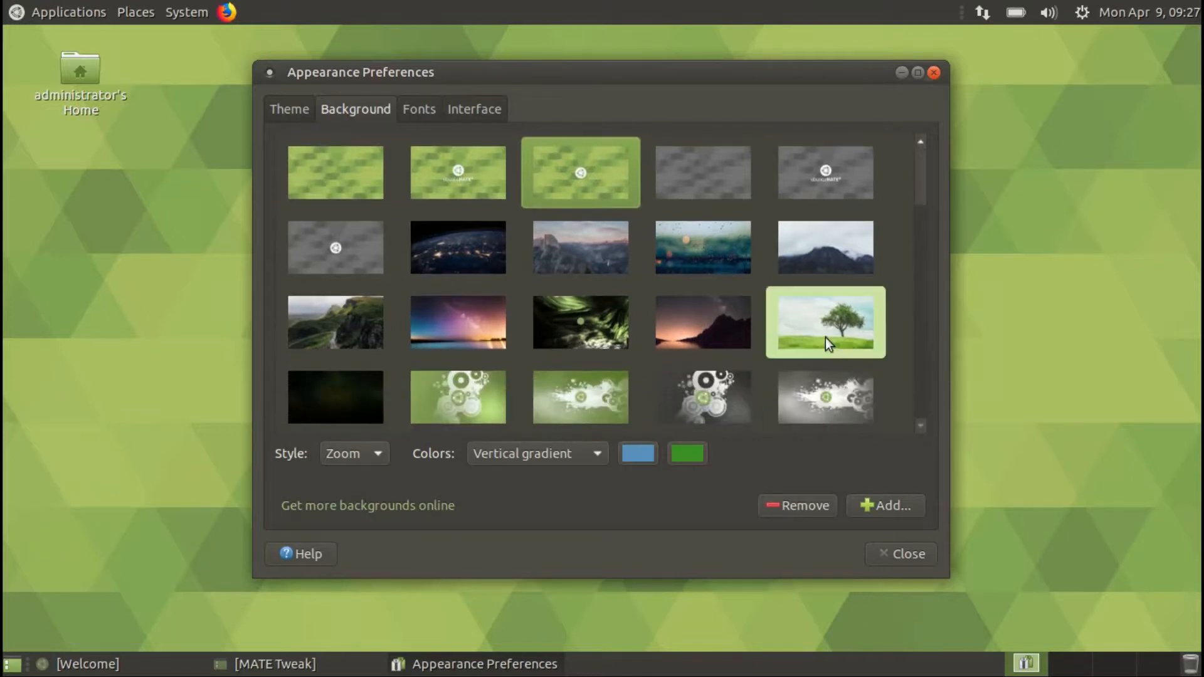
left_click(697, 326)
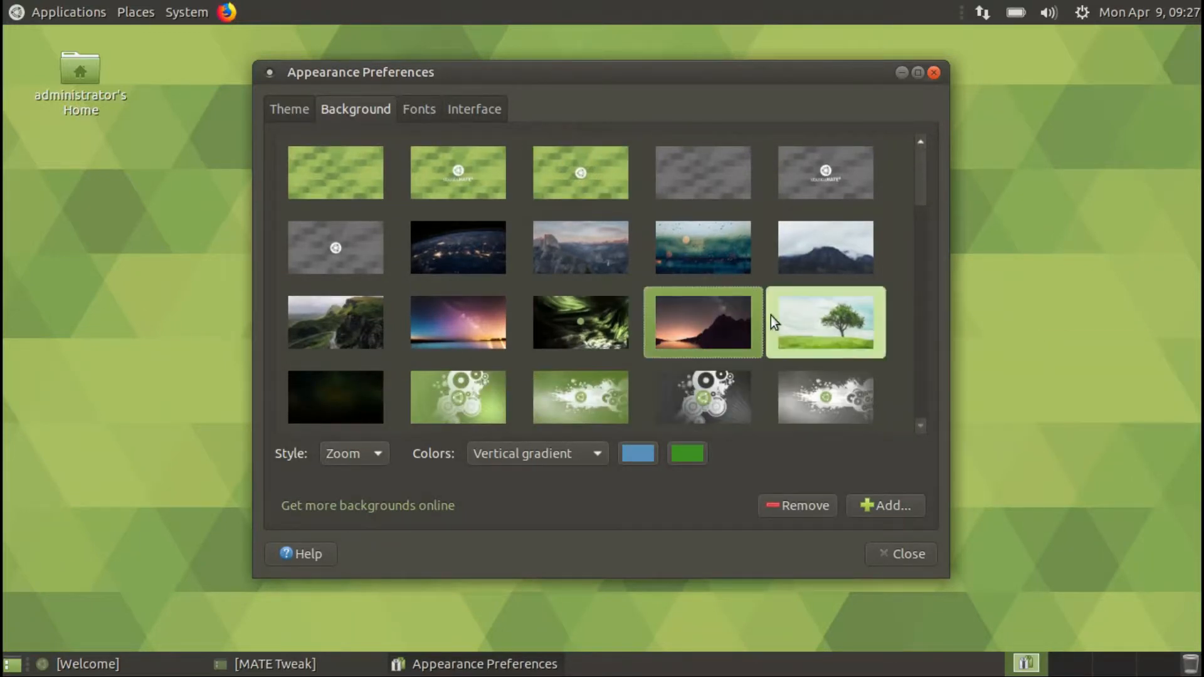
left_click(815, 311)
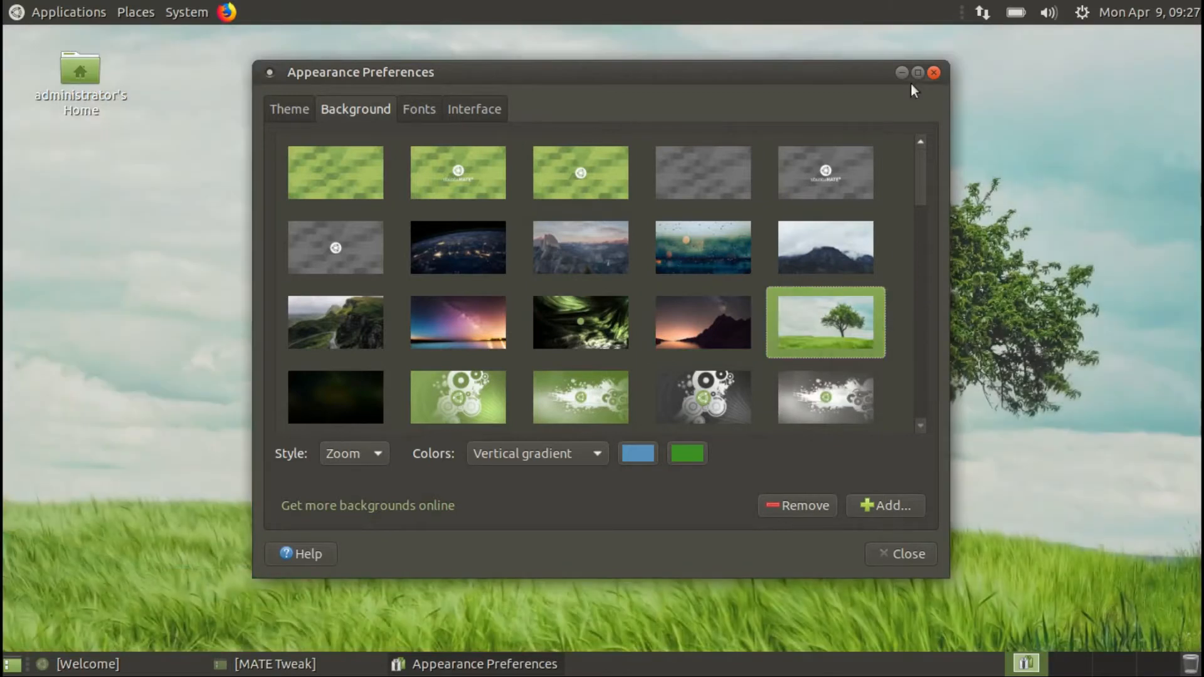
left_click(931, 76)
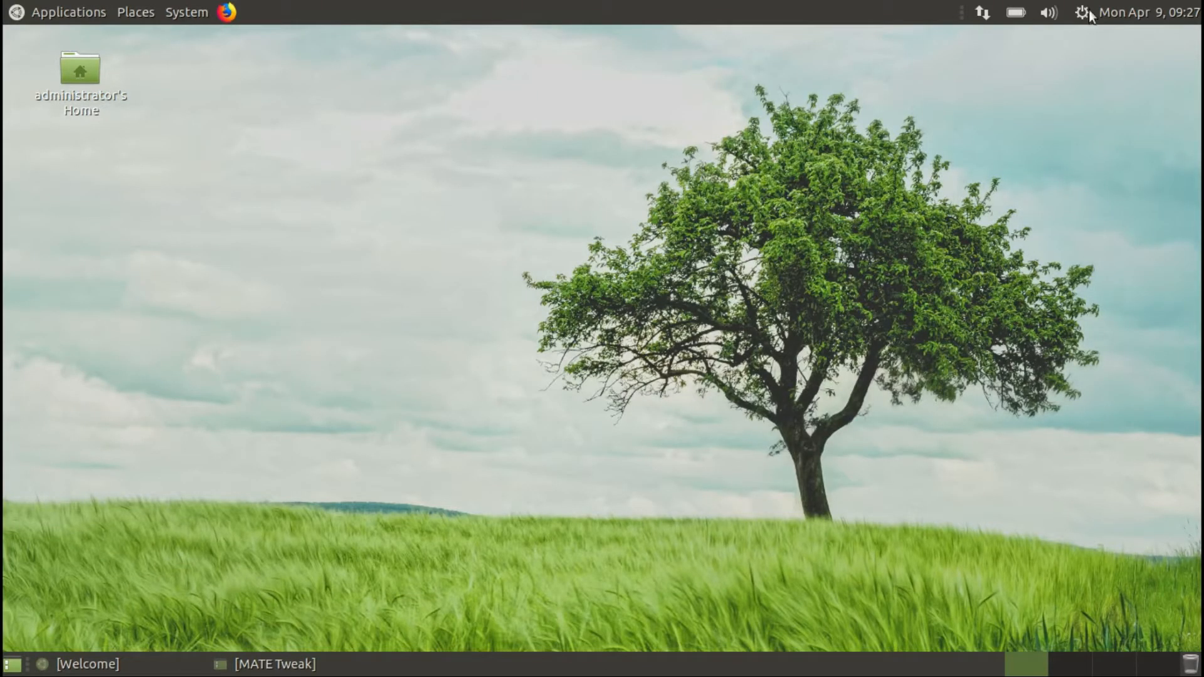
Open the clock's calendar and examine the sound, battery and network indicators.
left_click(1108, 17)
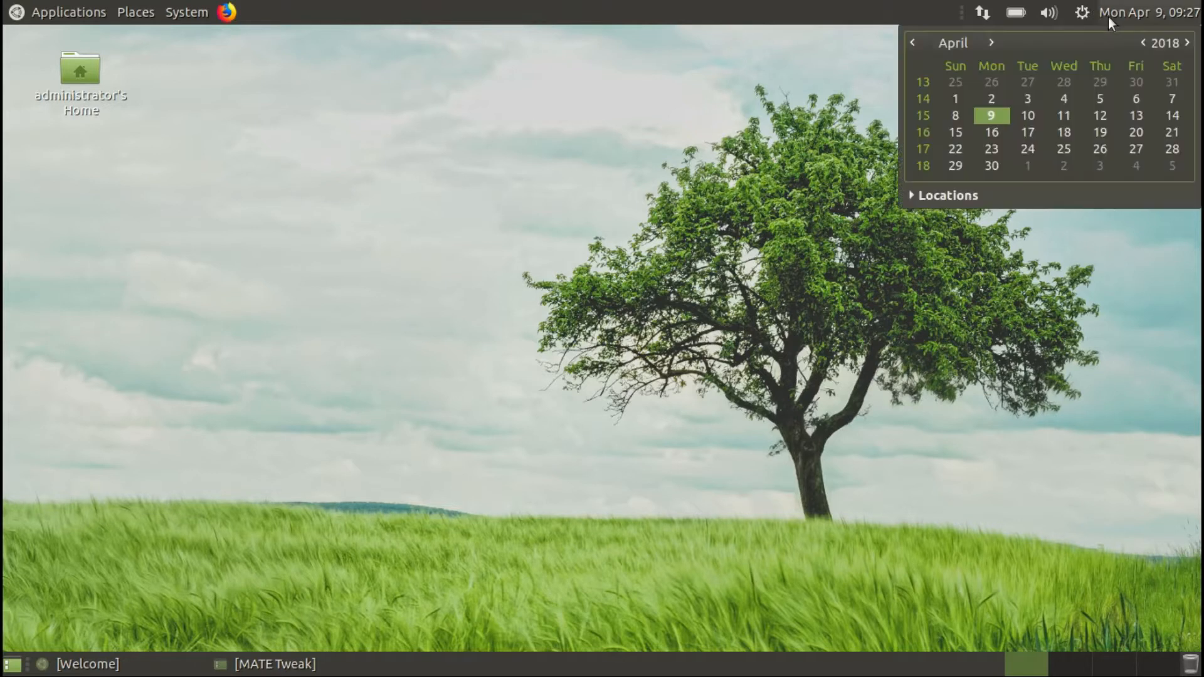
left_click(1057, 14)
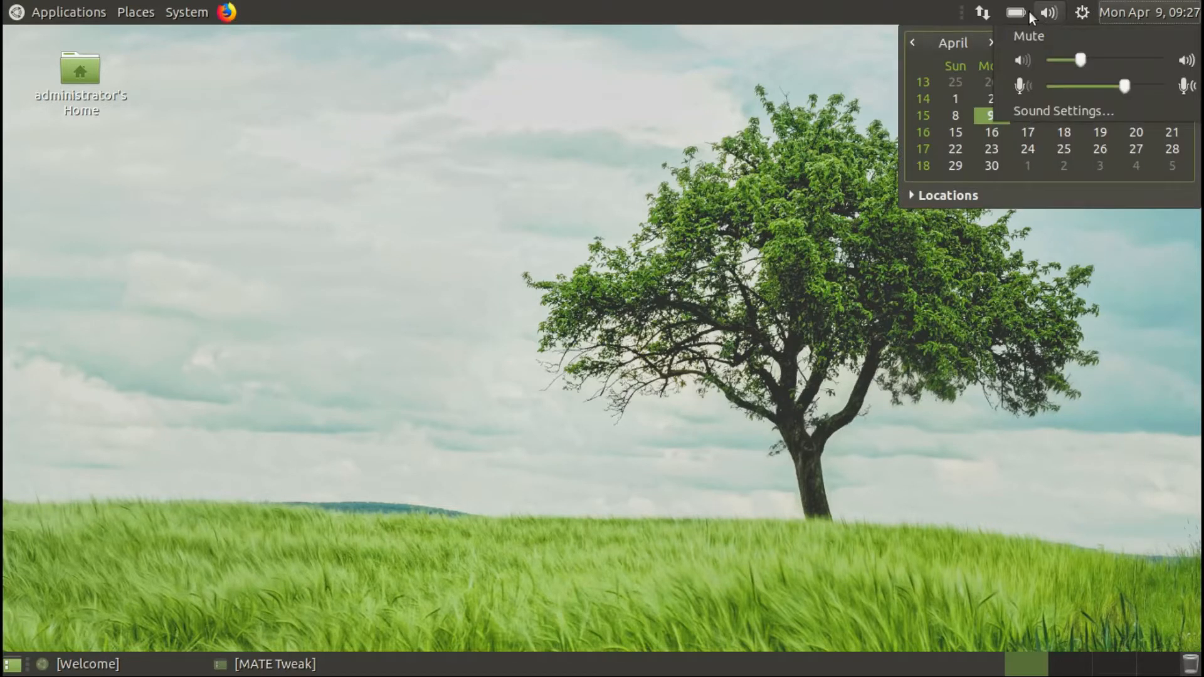
mouse_move(1025, 10)
left_click(982, 13)
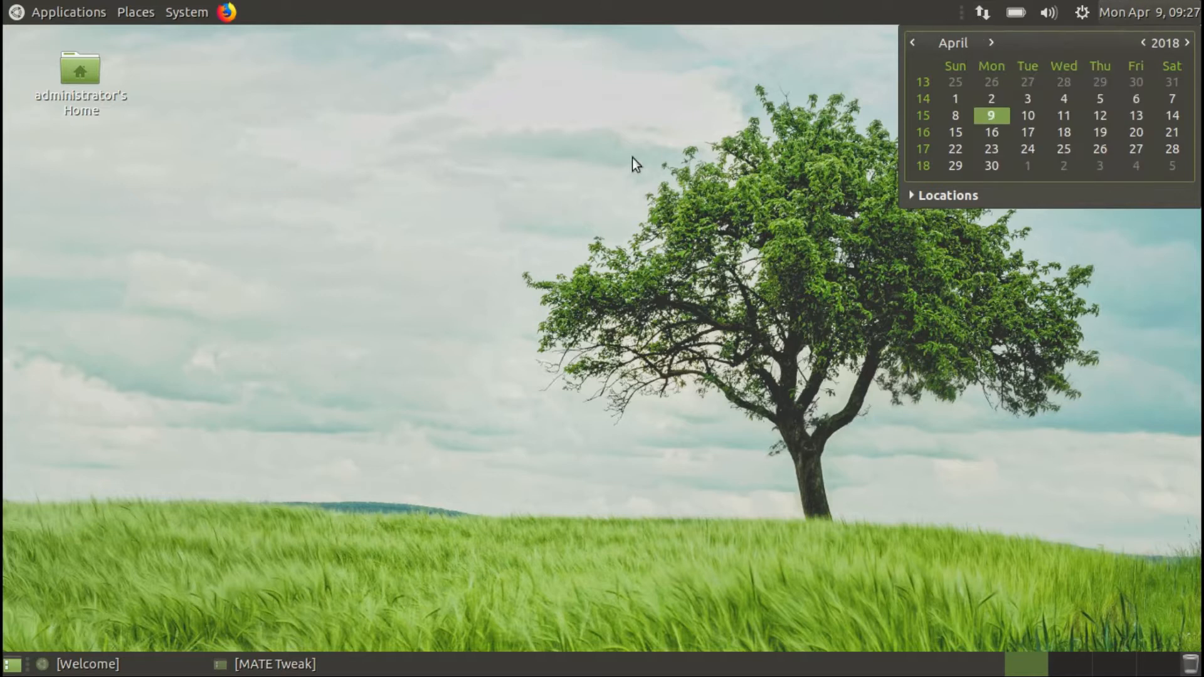